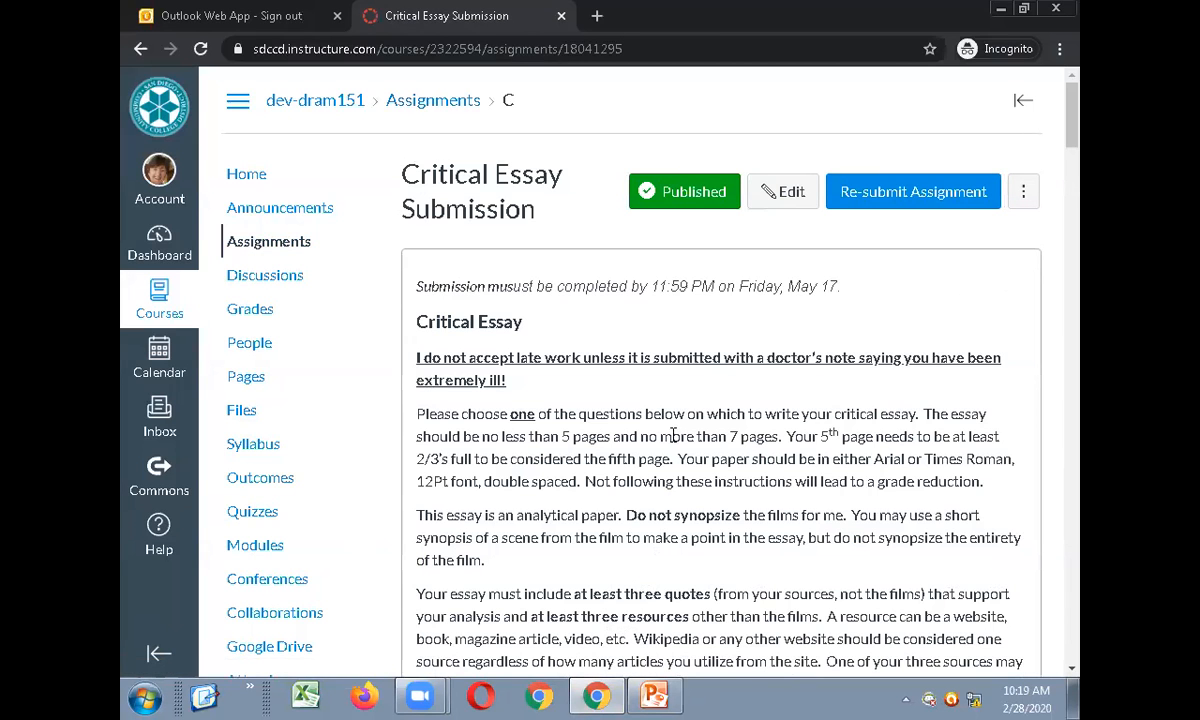
Open the Critical Essay Submission assignment for editing, review its settings down to the assignees and dates, and leave without saving.
click(770, 192)
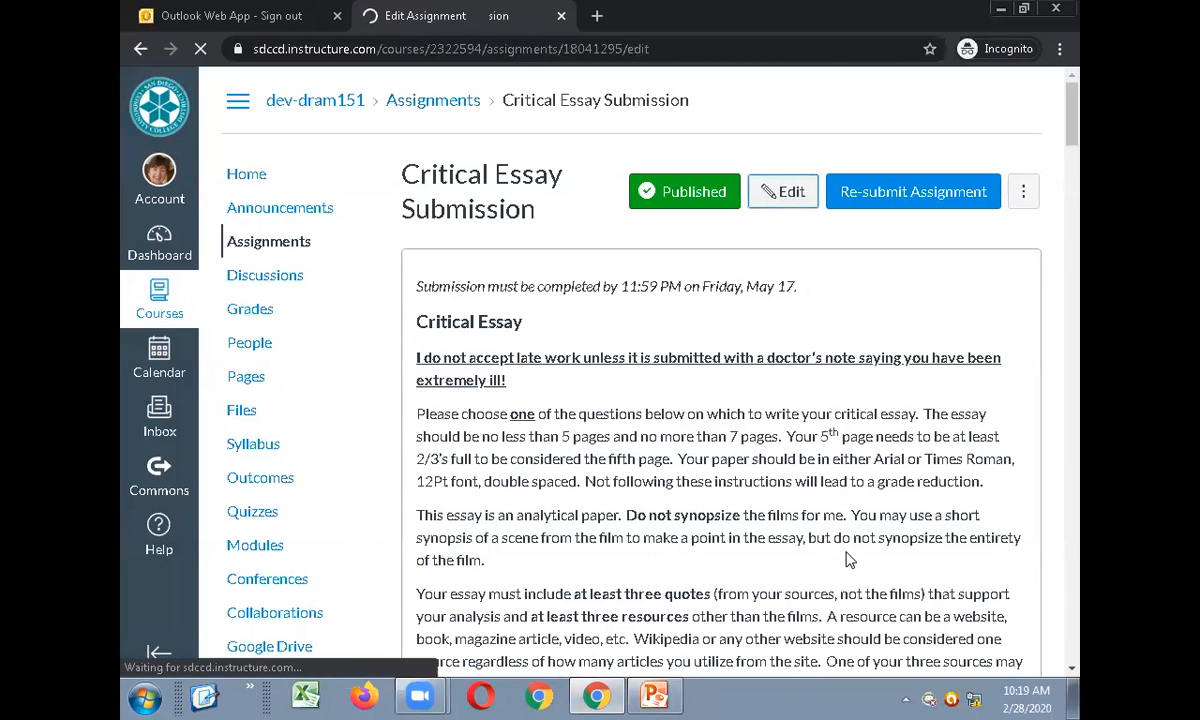
scroll(845, 558, down, 8)
scroll(840, 555, down, 15)
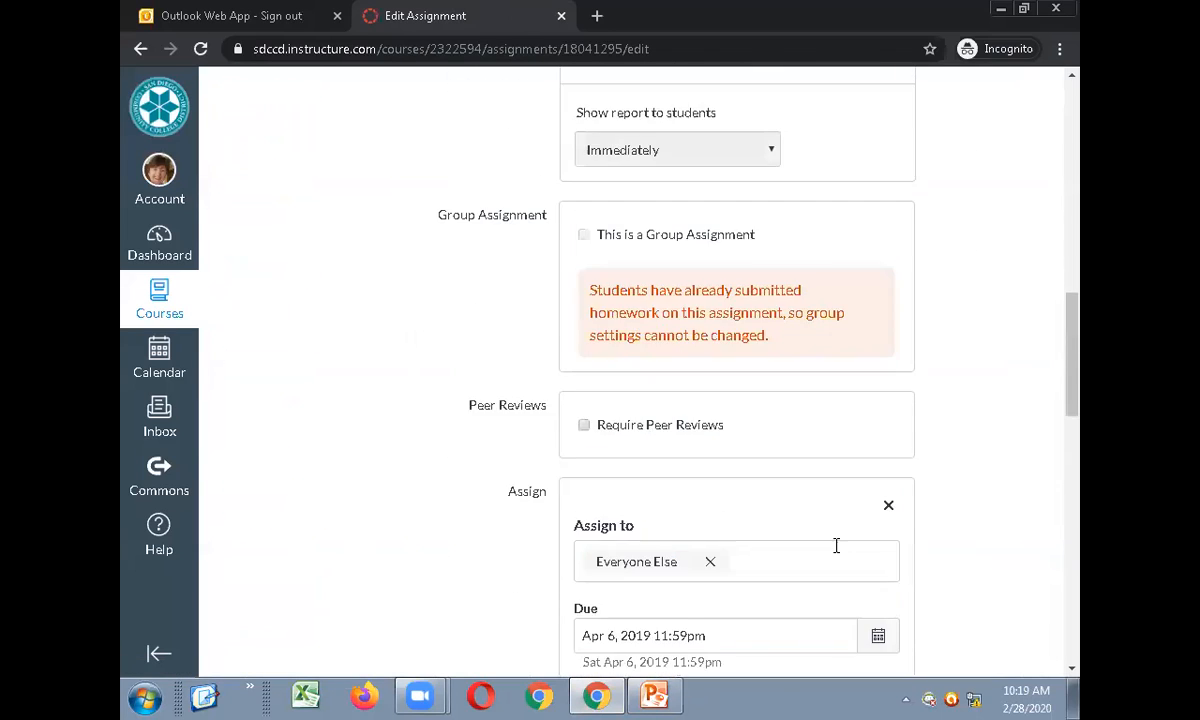
scroll(838, 553, up, 3)
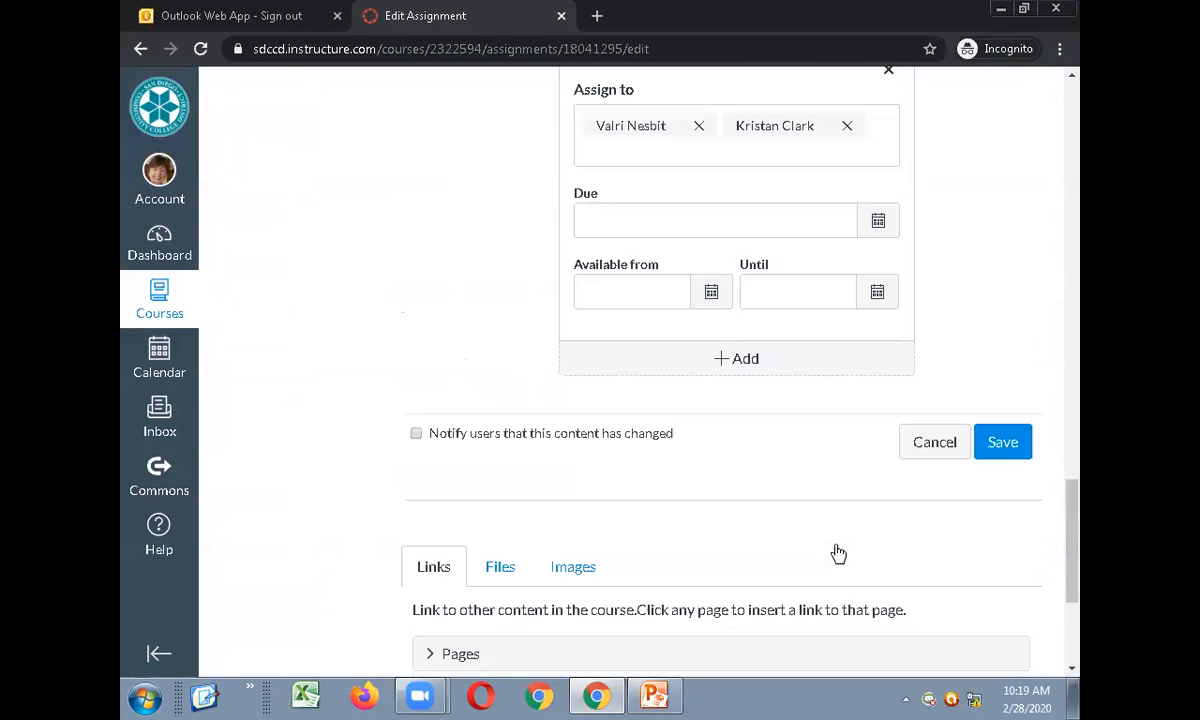
scroll(838, 553, down, 3)
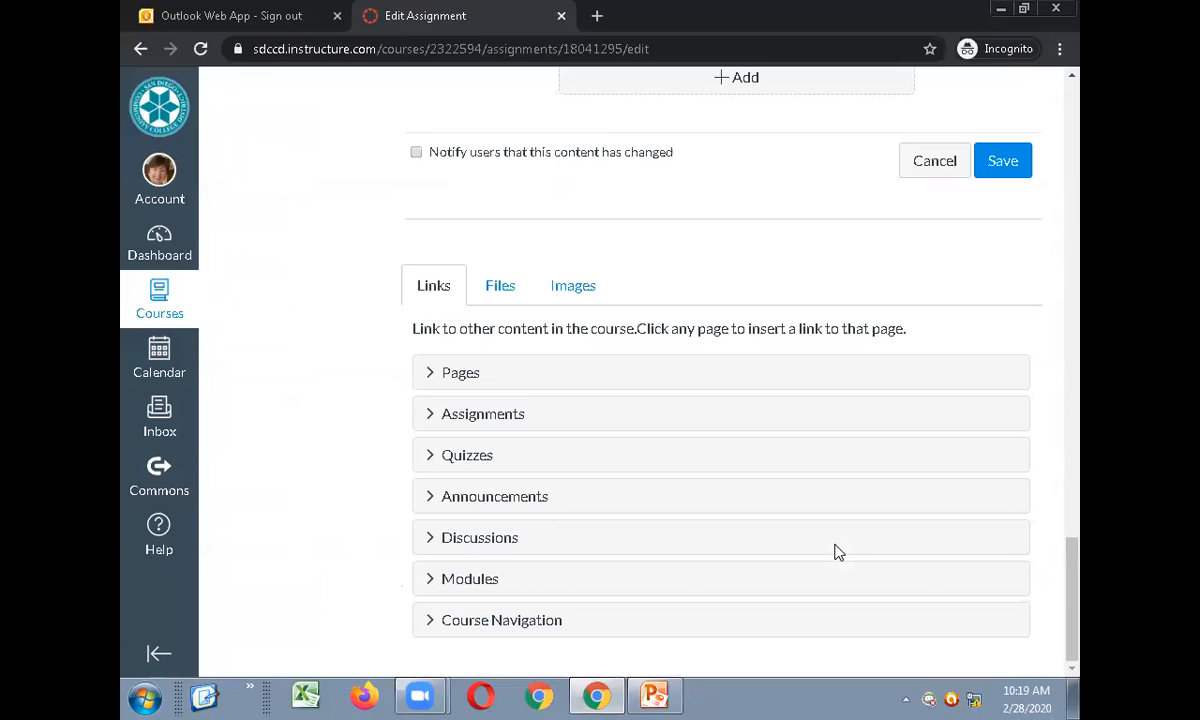
scroll(838, 553, up, 4)
scroll(838, 553, up, 20)
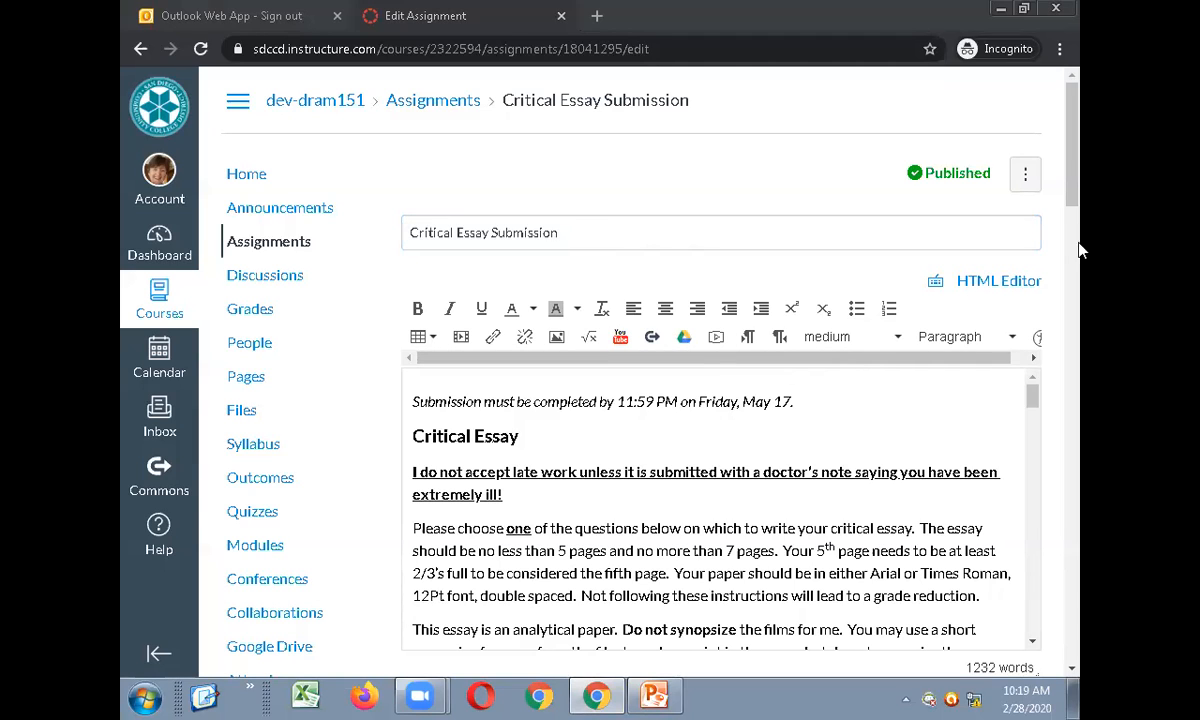
click(1025, 175)
click(915, 155)
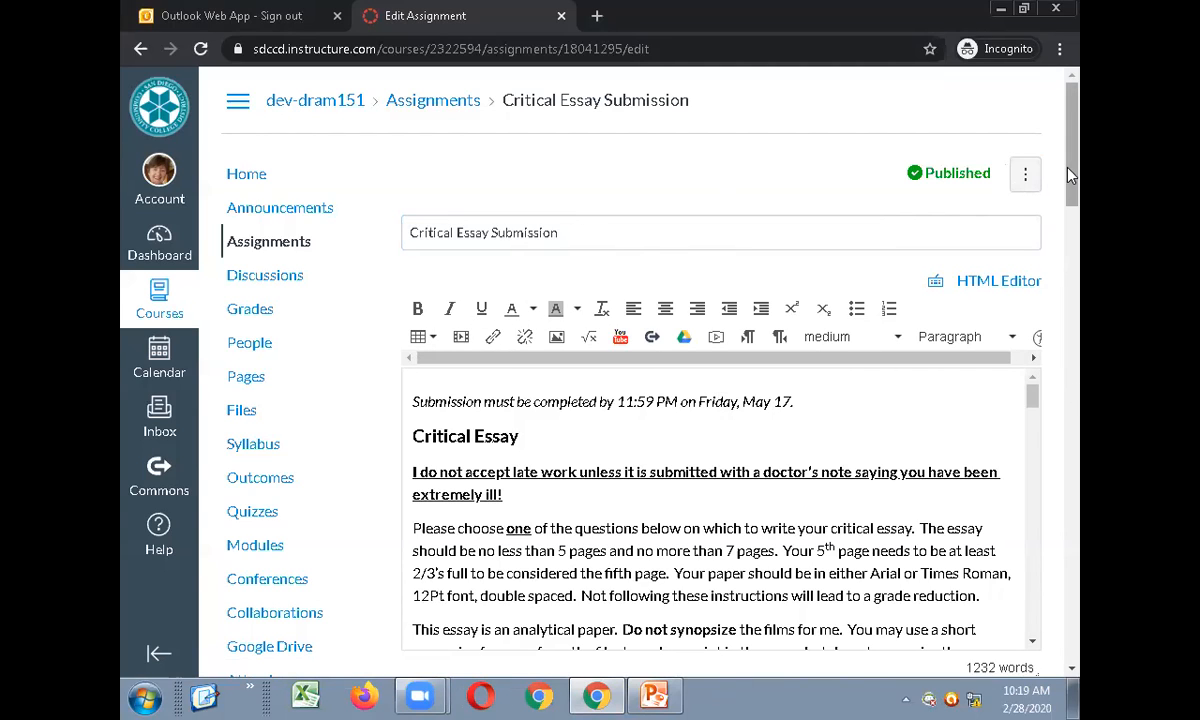
drag(1070, 177, 1053, 129)
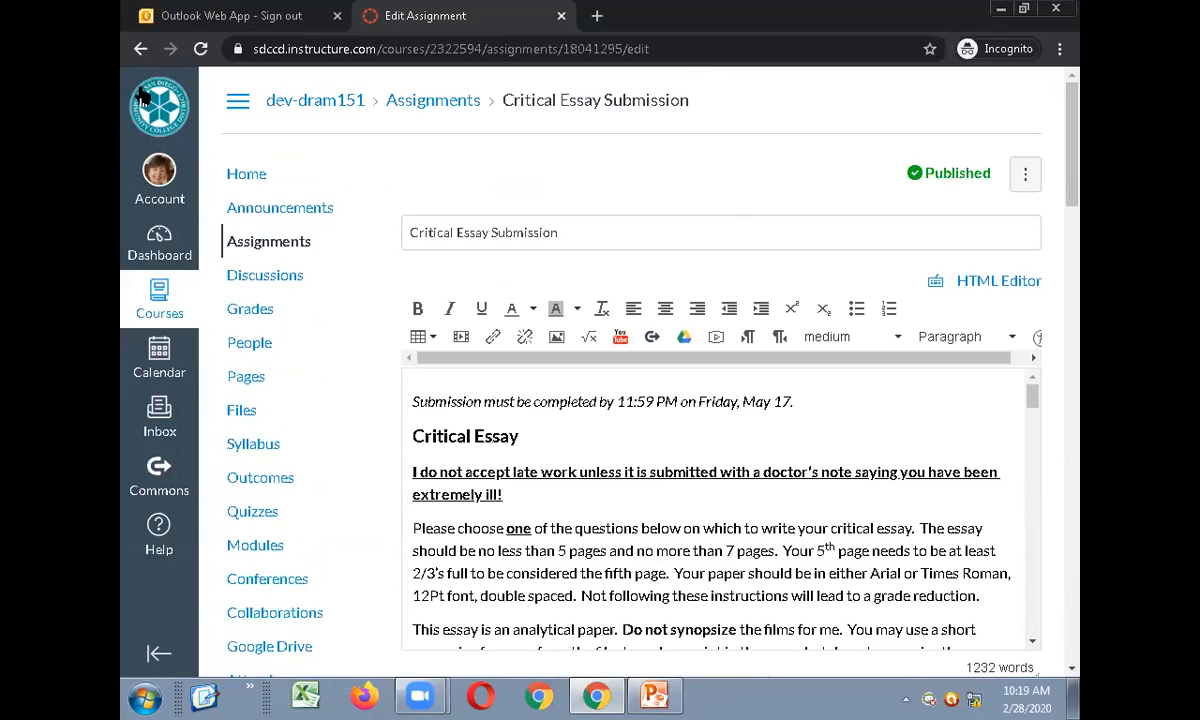
click(140, 48)
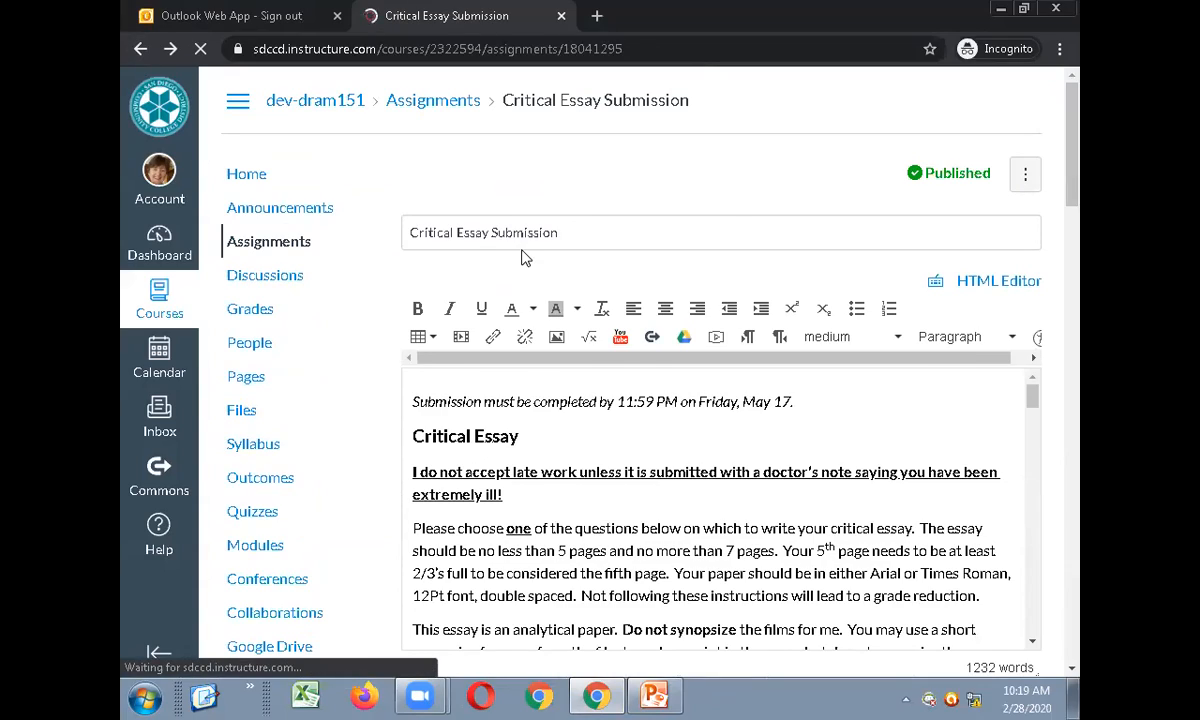
Review the Critical Essay Submission page down to its related items and submission details, and return to the assignments list.
scroll(1077, 252, down, 8)
drag(1077, 252, 1066, 656)
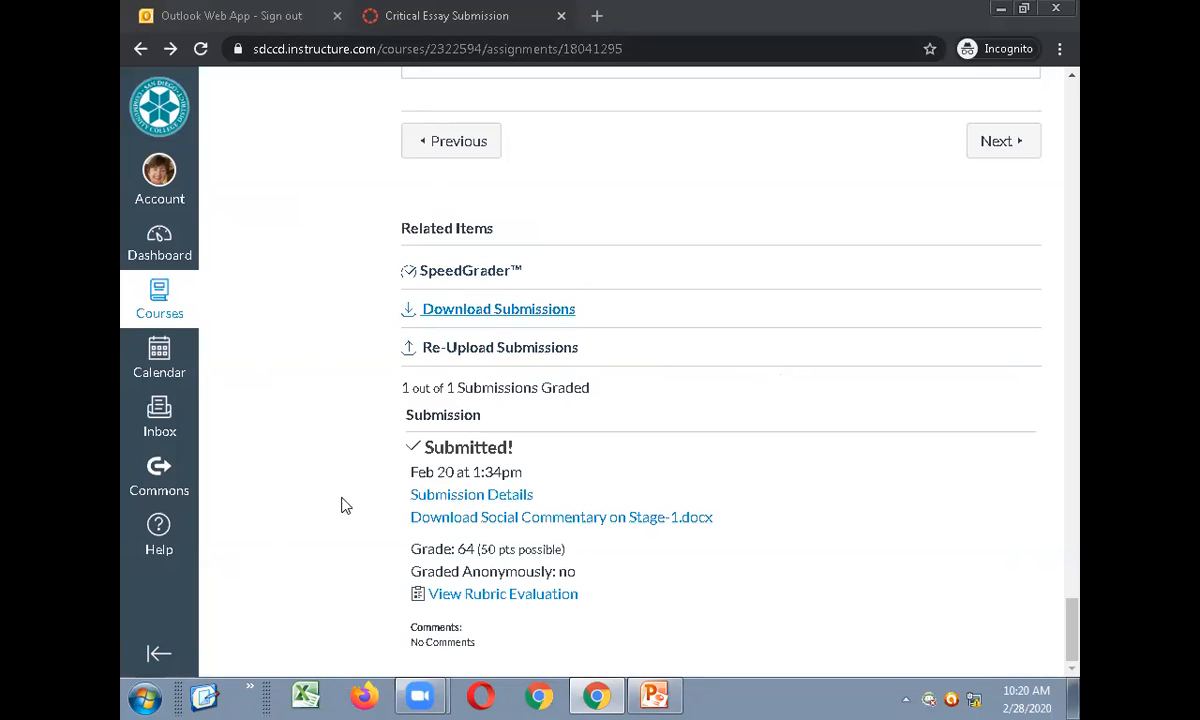
click(138, 50)
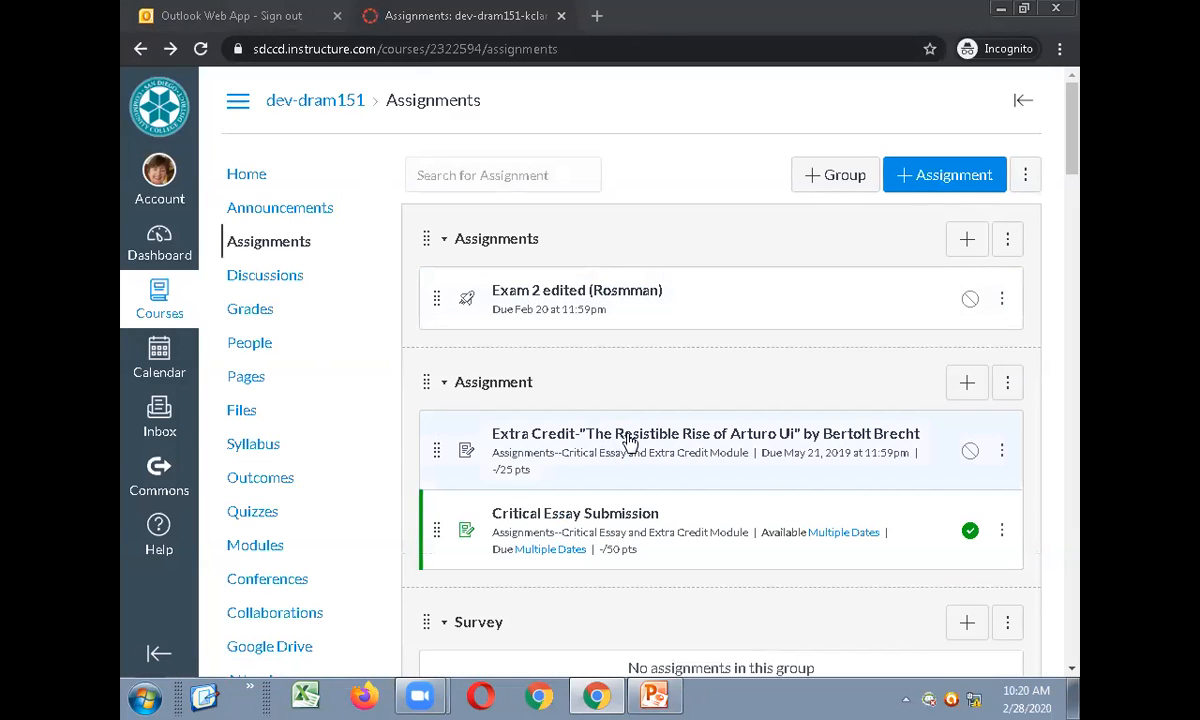
Open the extra credit assignment on "The Resistible Rise of Arturo Ui" and bring up a new rubric form for it.
click(596, 432)
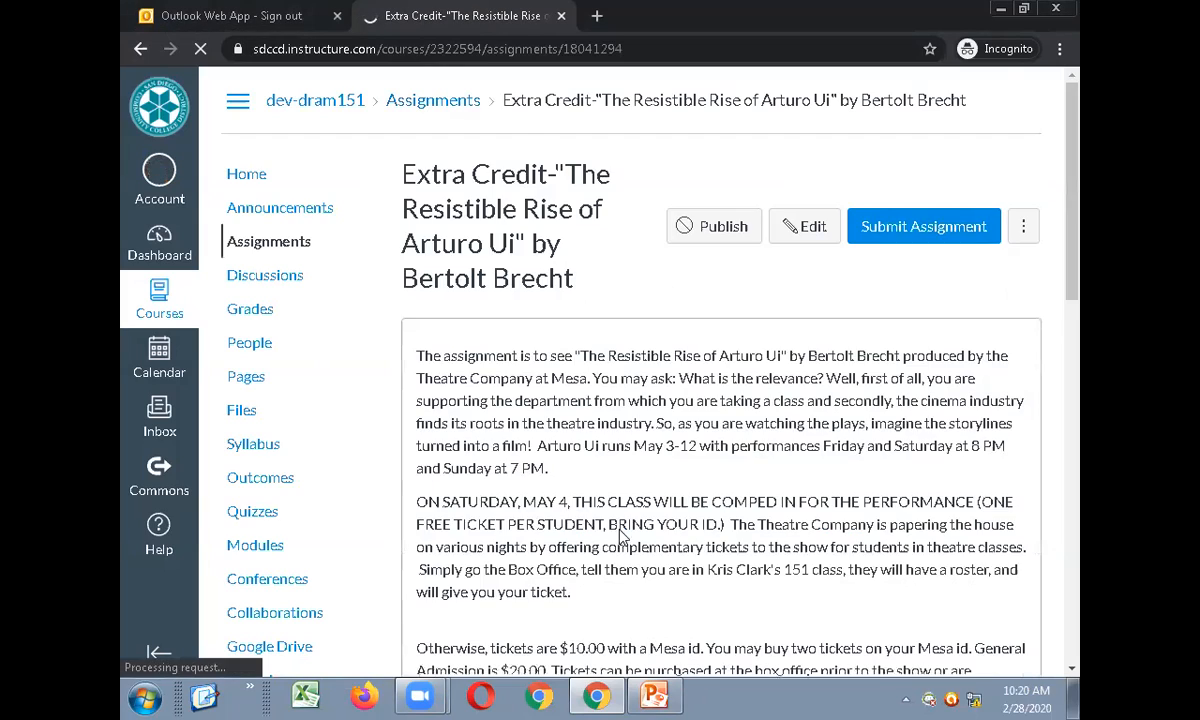
scroll(630, 495, down, 15)
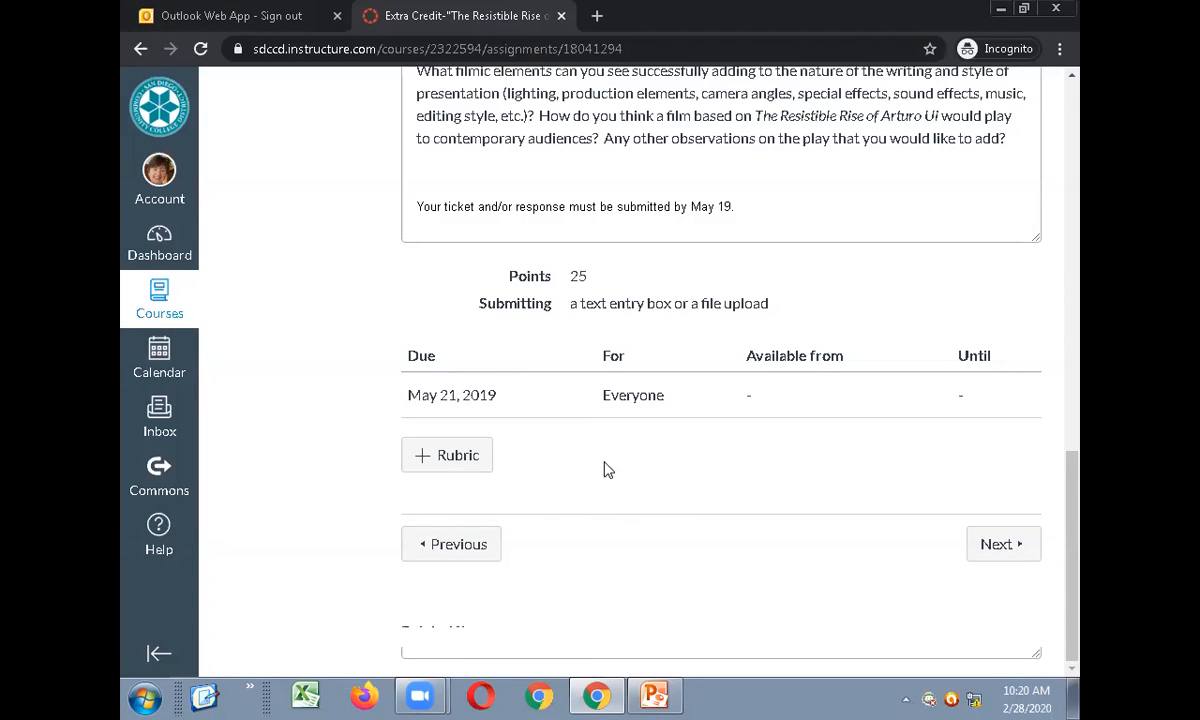
click(447, 457)
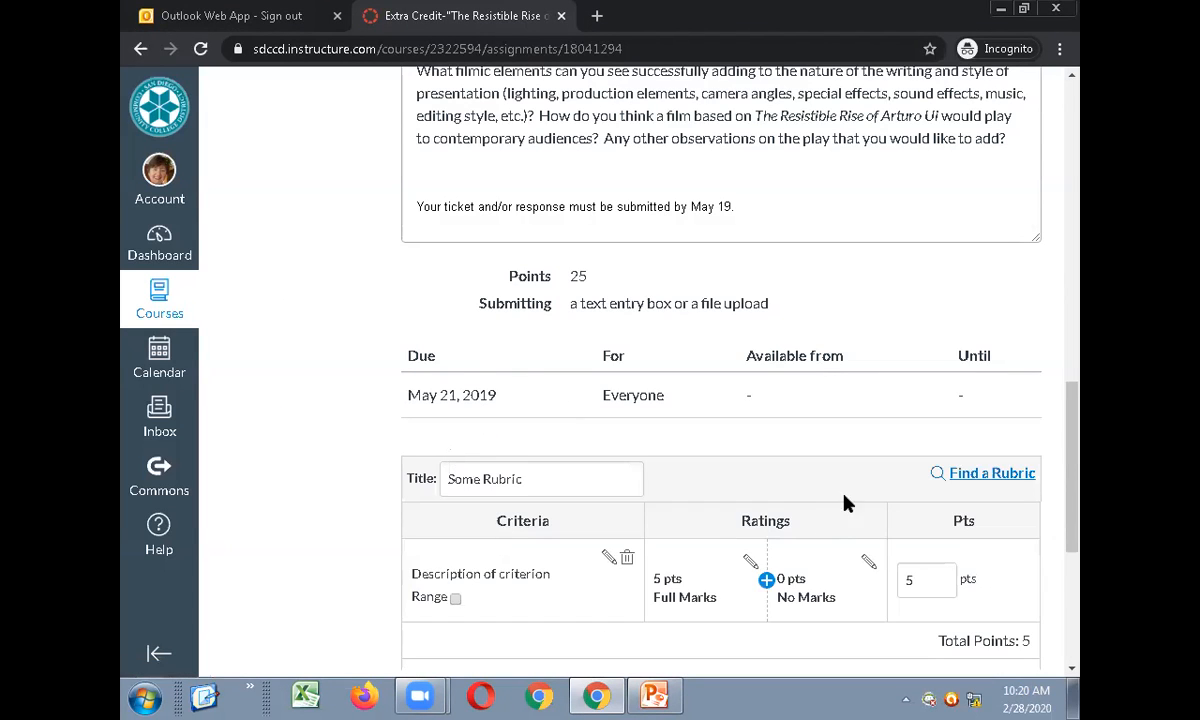
scroll(846, 501, down, 3)
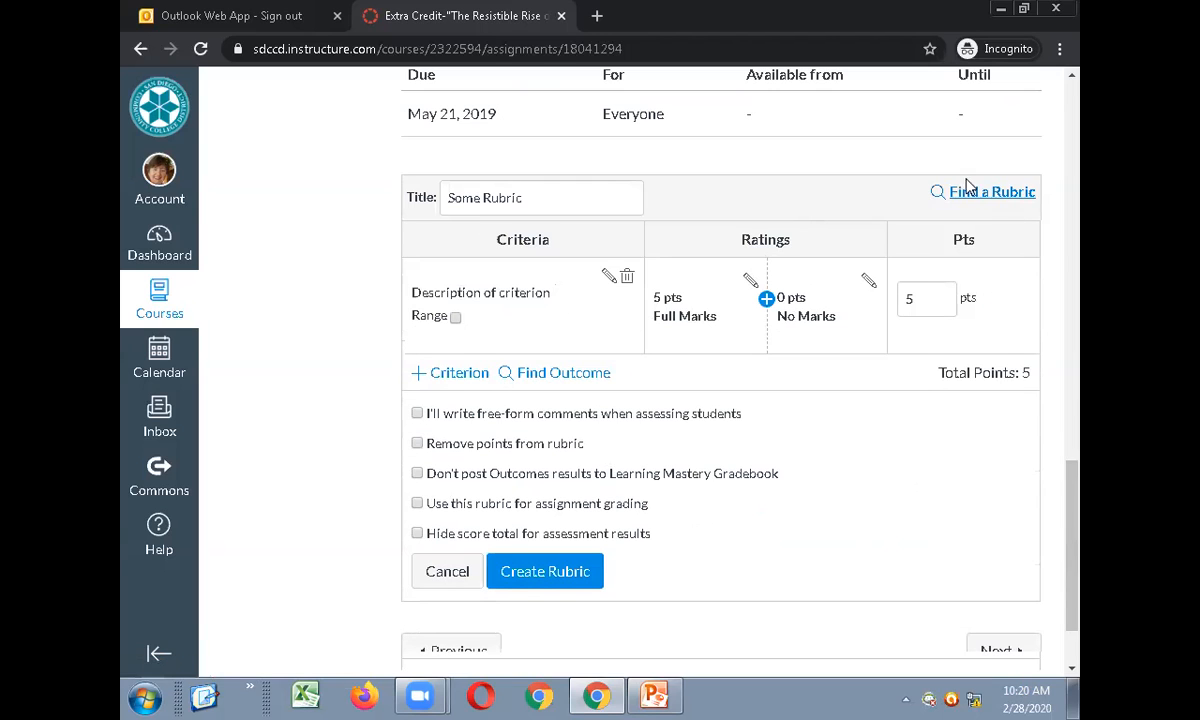
Browse the existing rubrics available for the extra credit assignment and close the finder without choosing one.
click(991, 197)
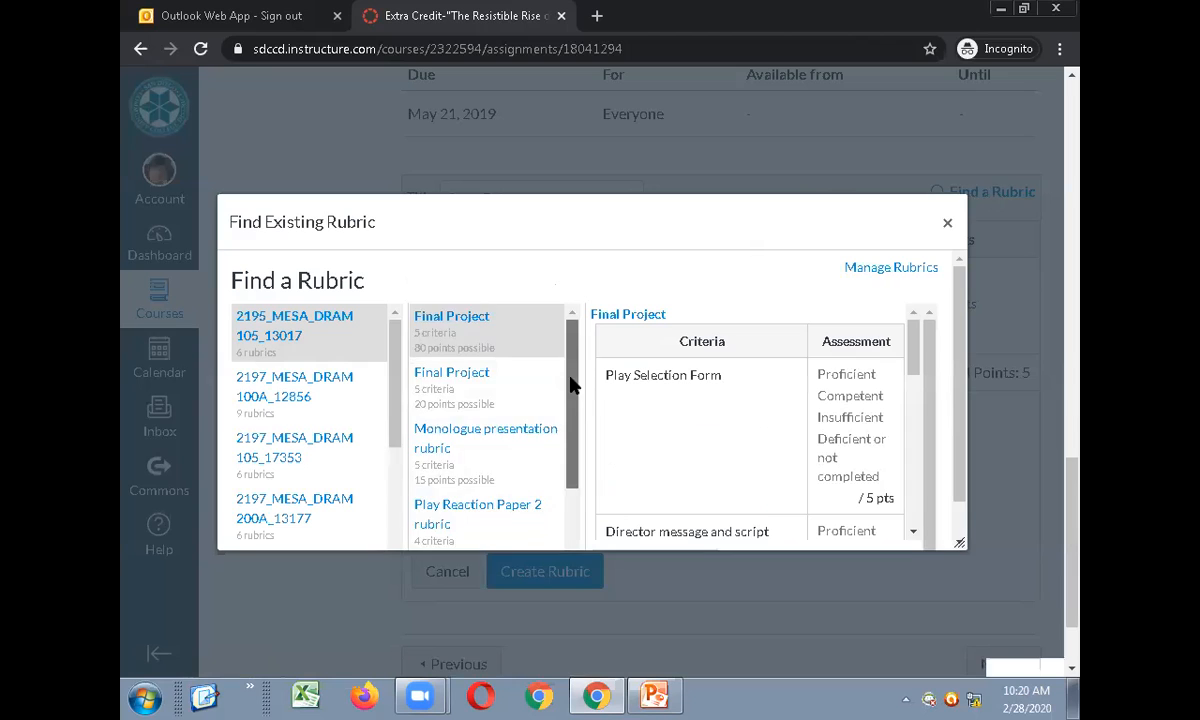
scroll(488, 420, down, 2)
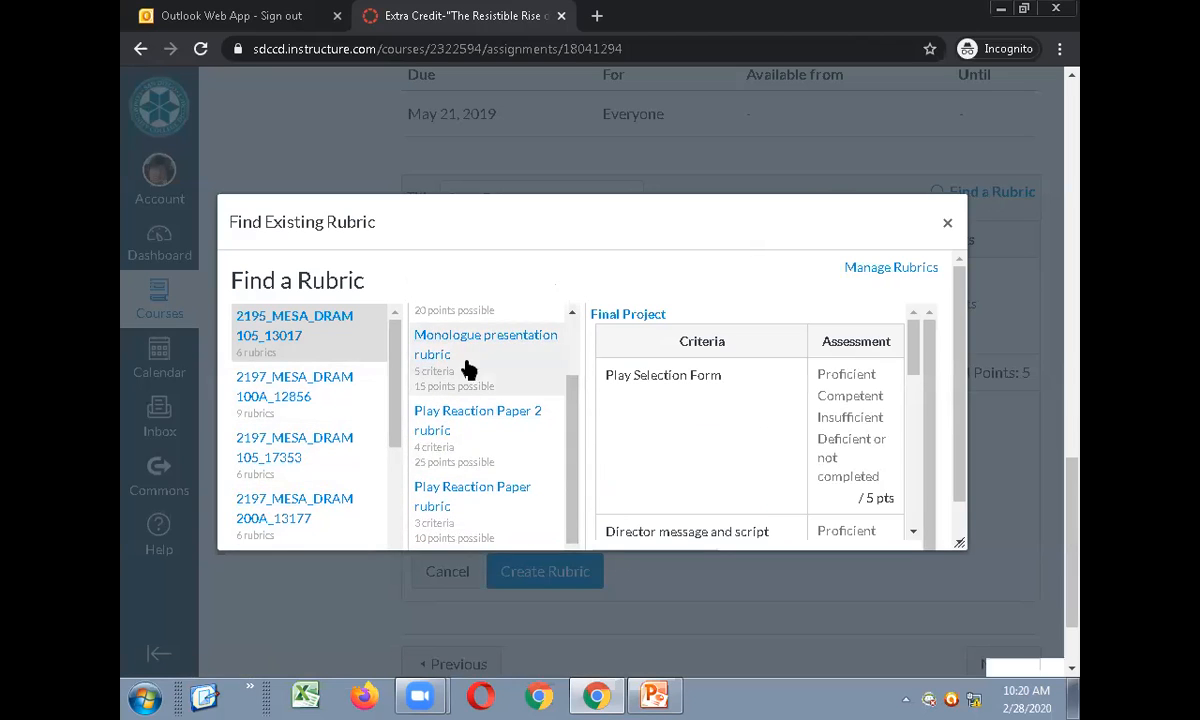
scroll(566, 505, up, 2)
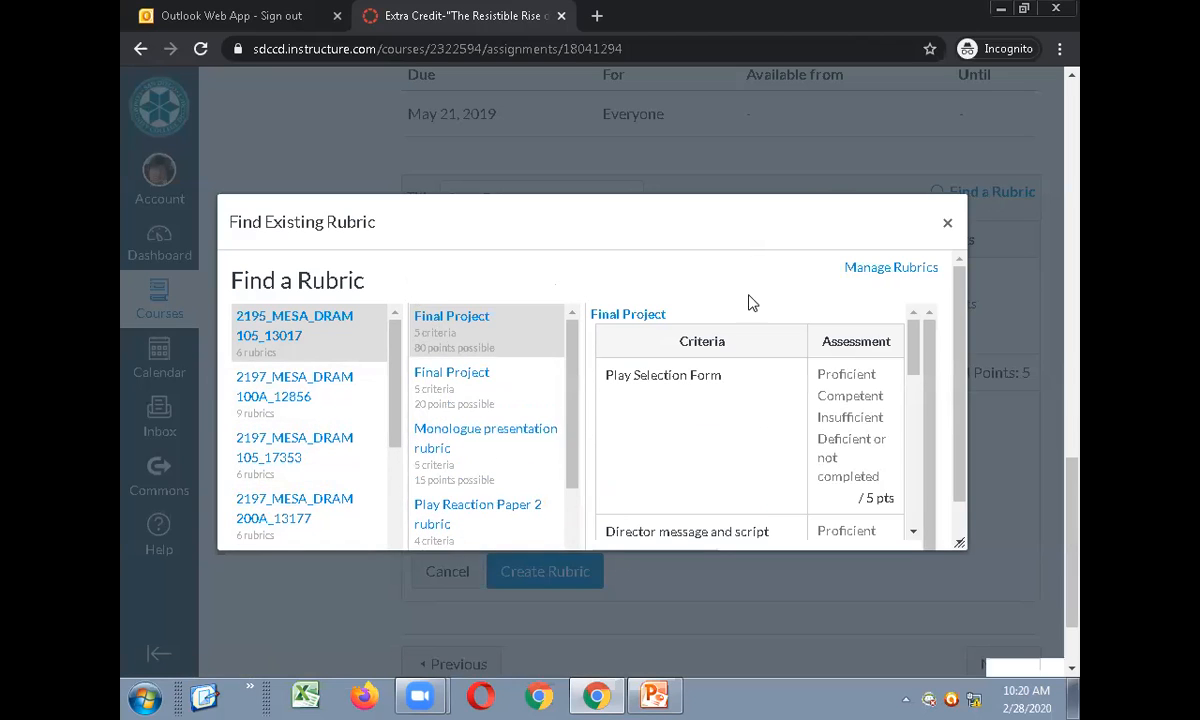
click(947, 225)
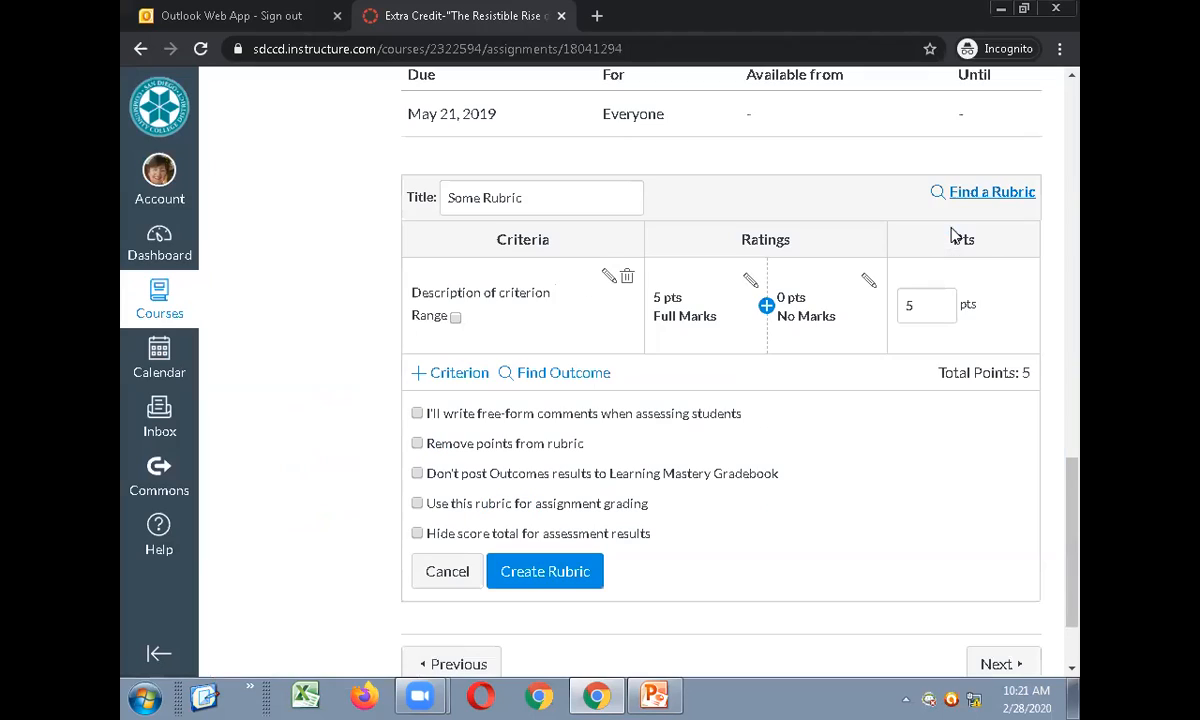
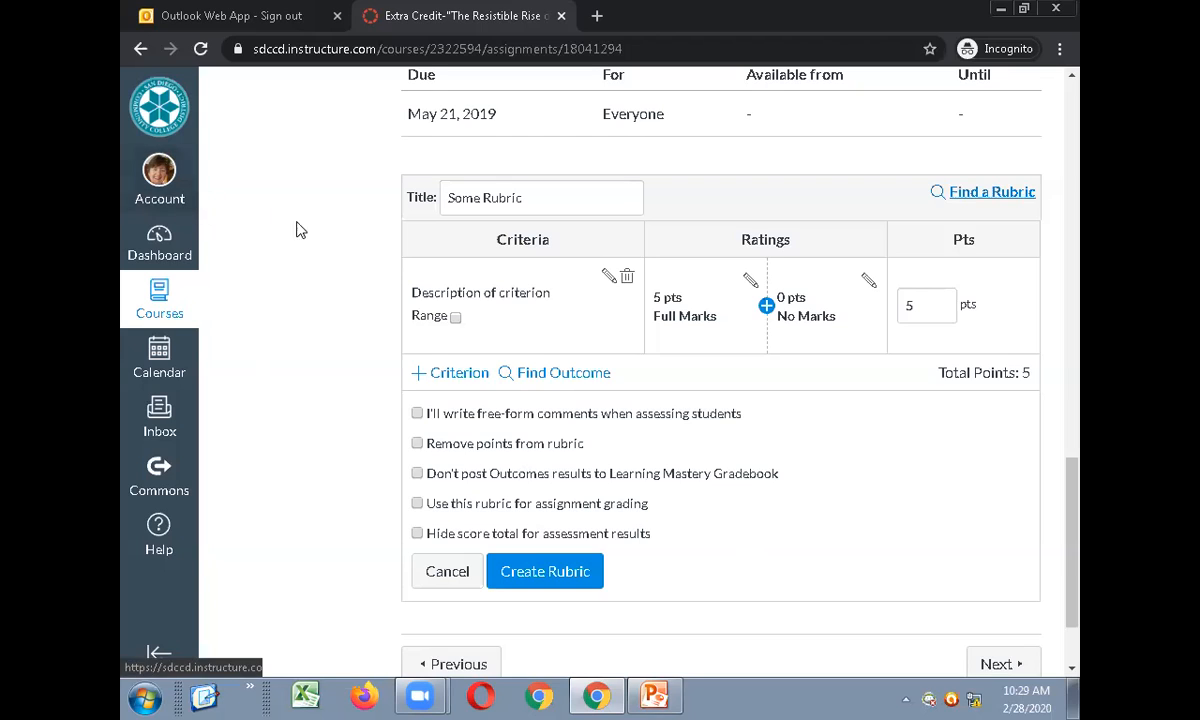
Leave the extra credit assignment and open the course's Outcomes page.
scroll(233, 391, down, 2)
scroll(233, 391, up, 15)
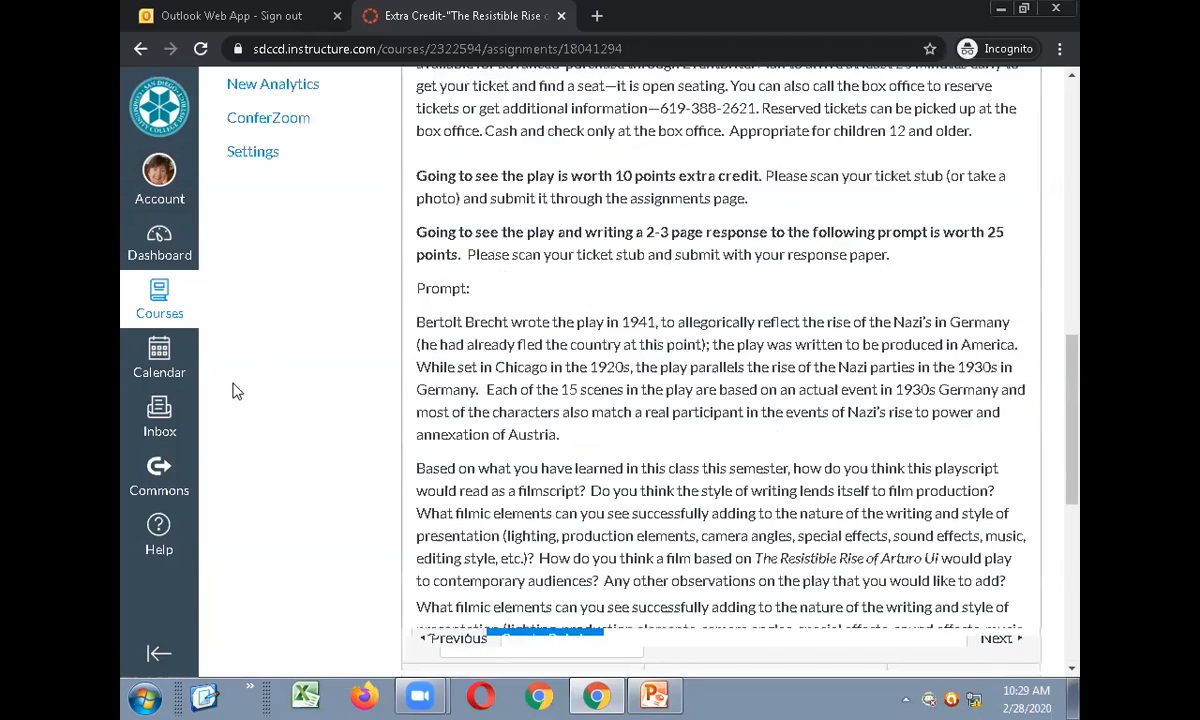
click(268, 424)
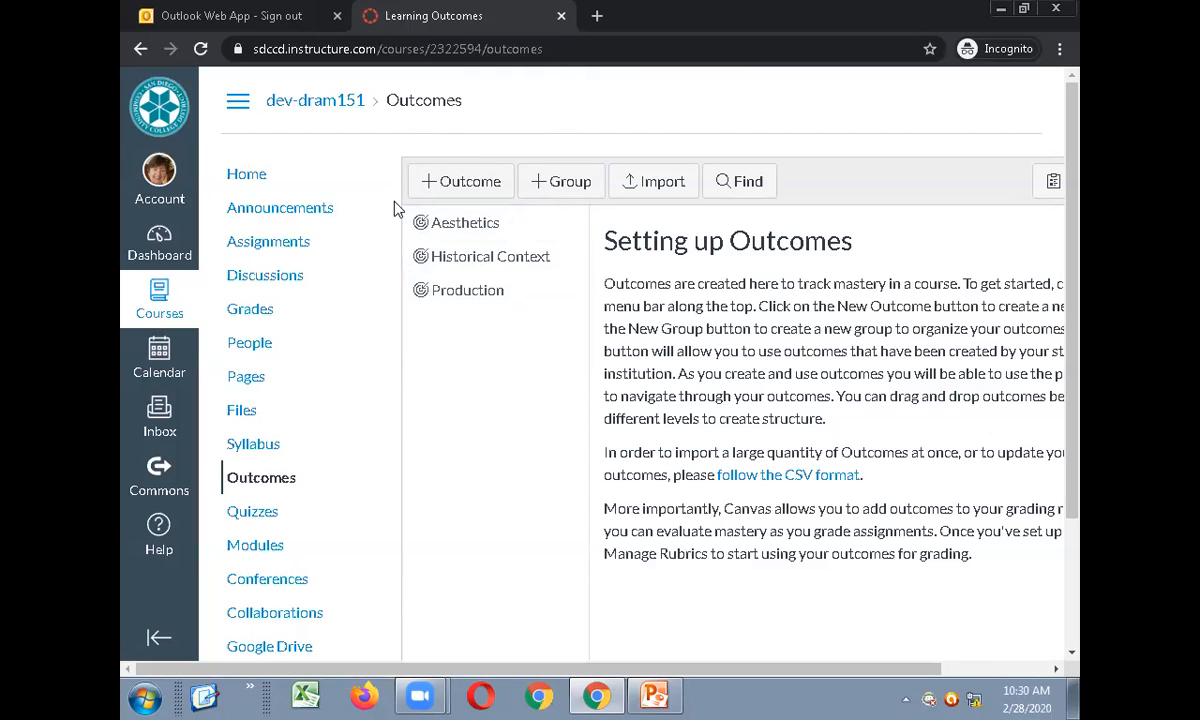
Start a new outcome and examine its form down to the criterion ratings, mastery level and calculation method.
click(463, 189)
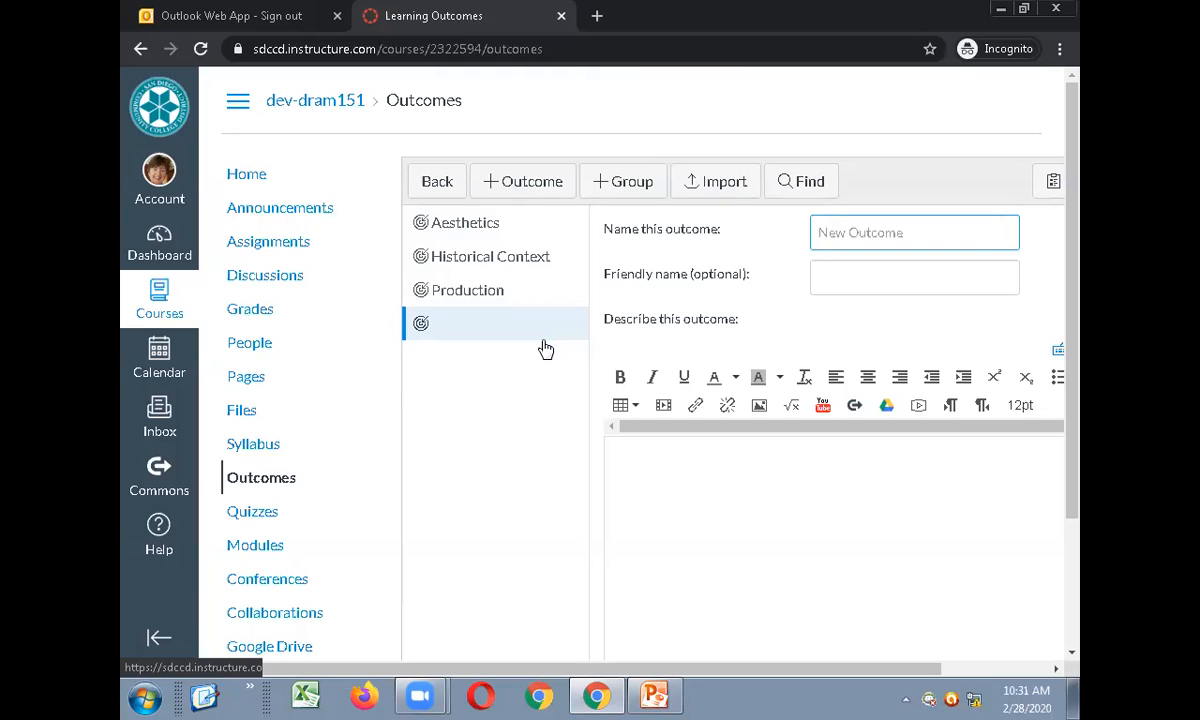
drag(1066, 262, 1063, 474)
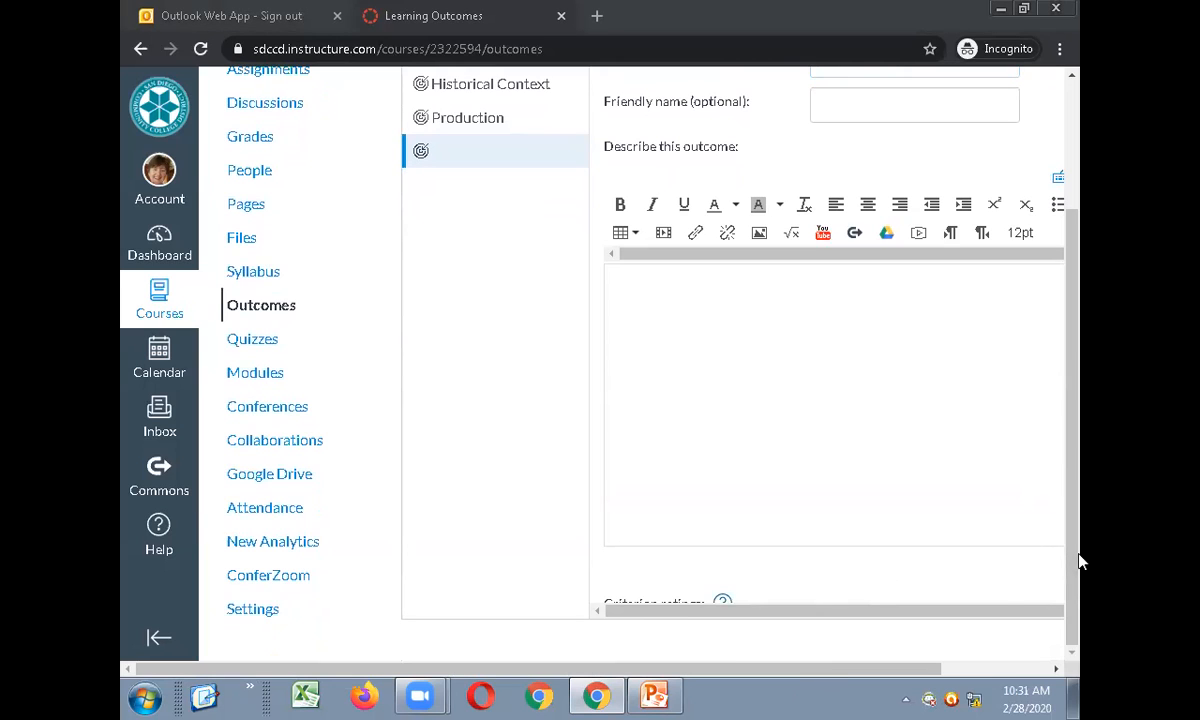
drag(835, 675, 996, 688)
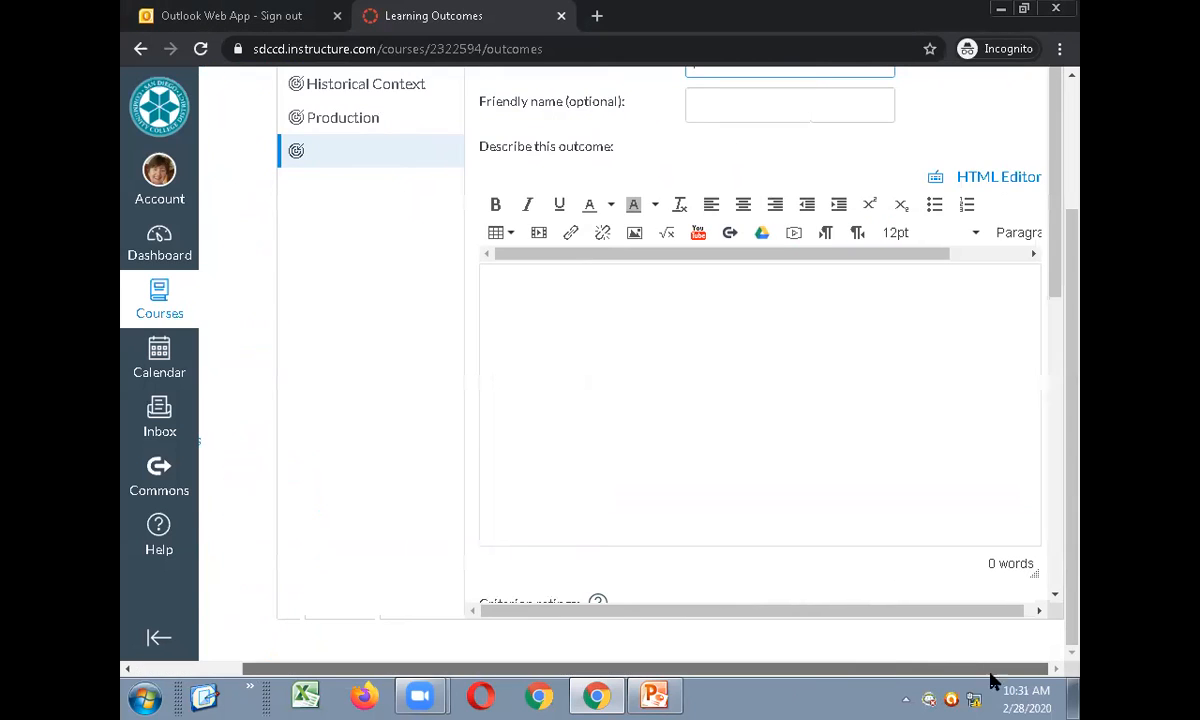
drag(1075, 604, 1015, 610)
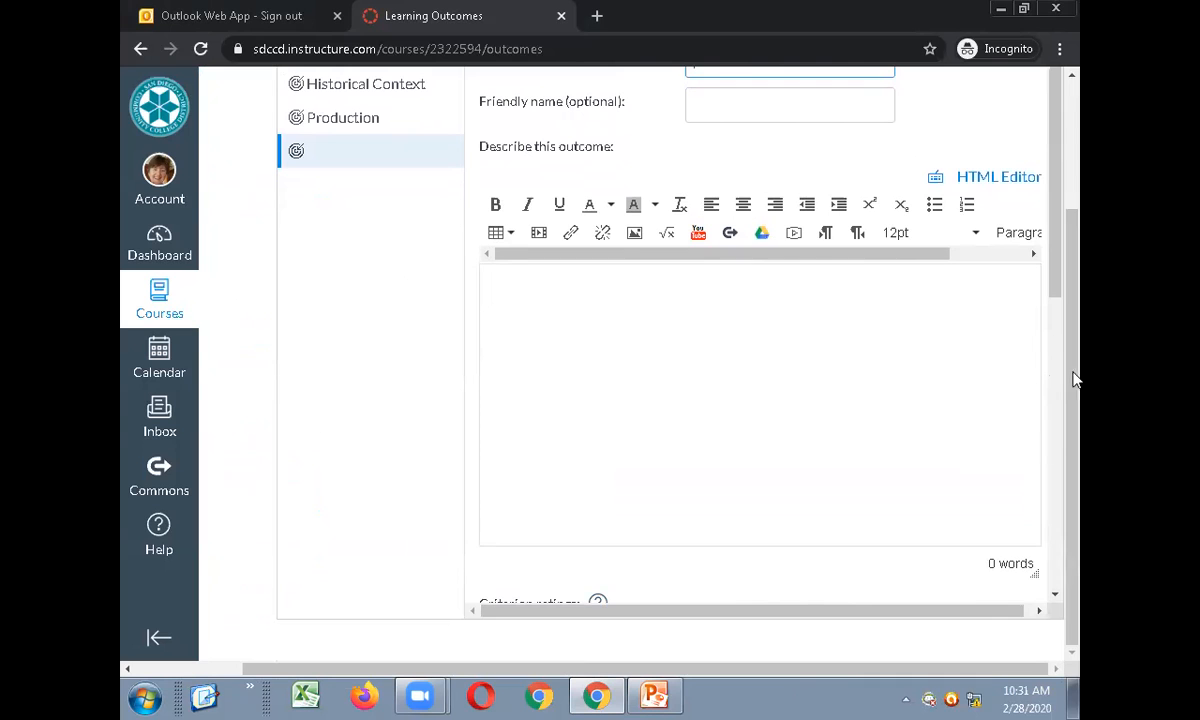
drag(1055, 268, 1013, 484)
scroll(1013, 484, down, 4)
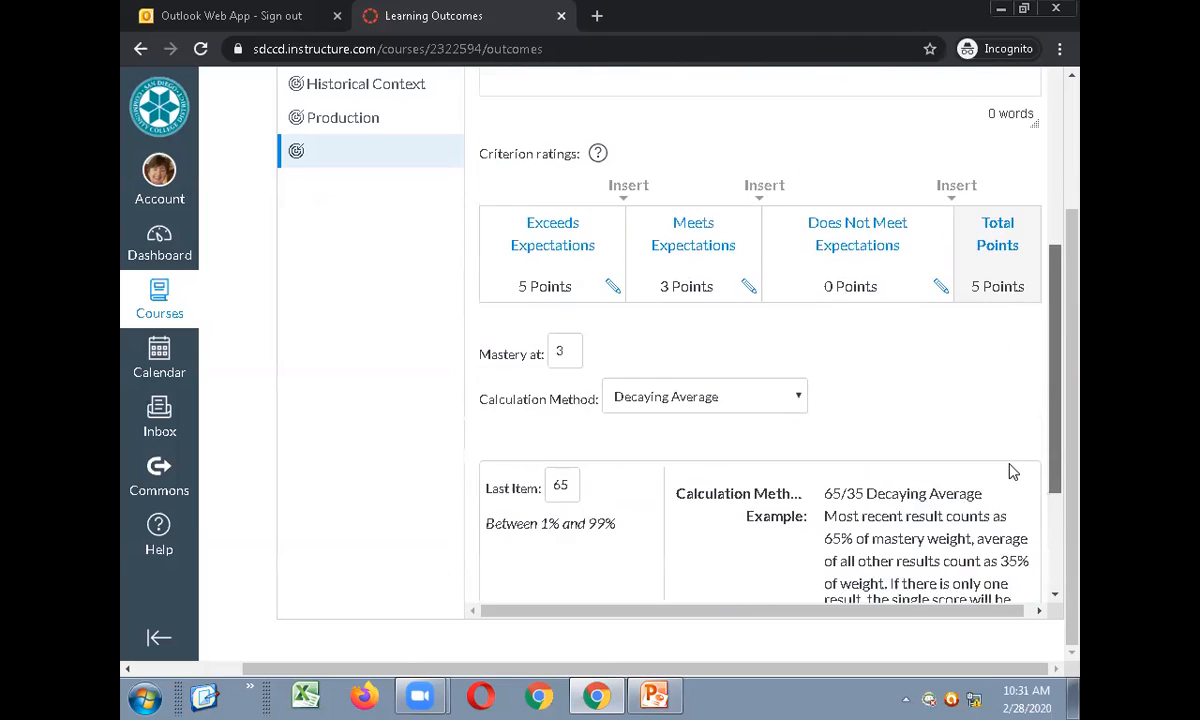
drag(1010, 465, 1010, 476)
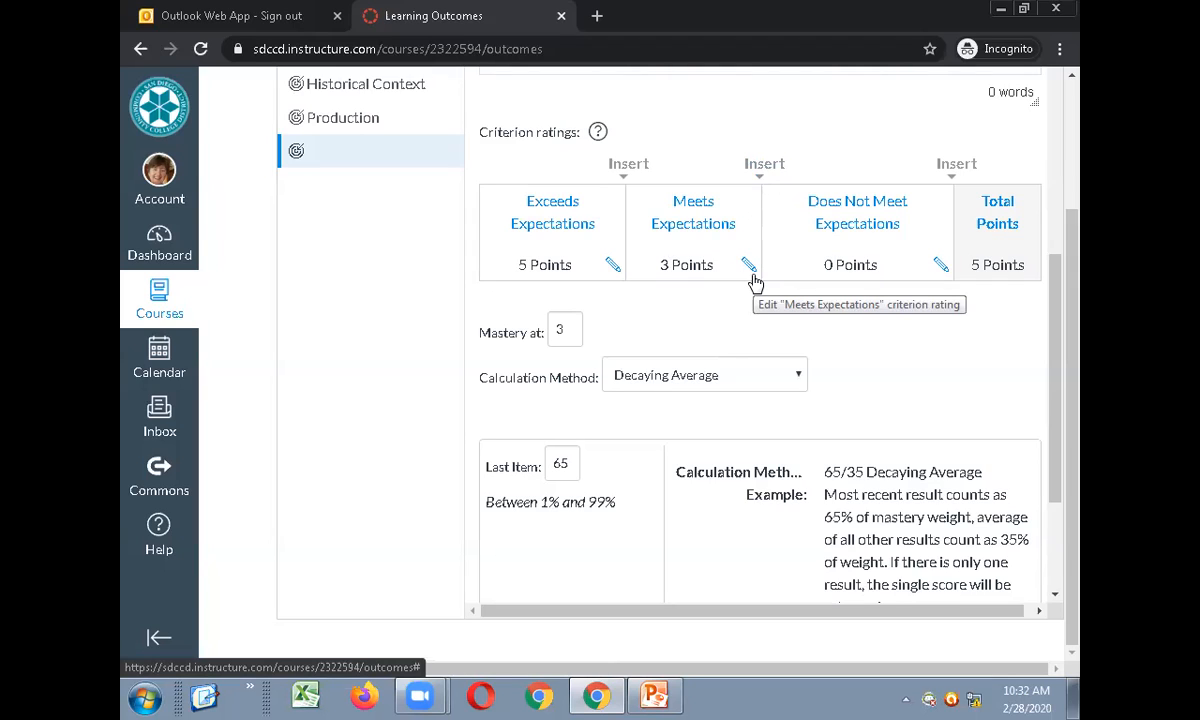
Review the blank outcome's description, ratings and calculation example again, and return to the outcomes overview without saving it.
drag(1051, 387, 228, 67)
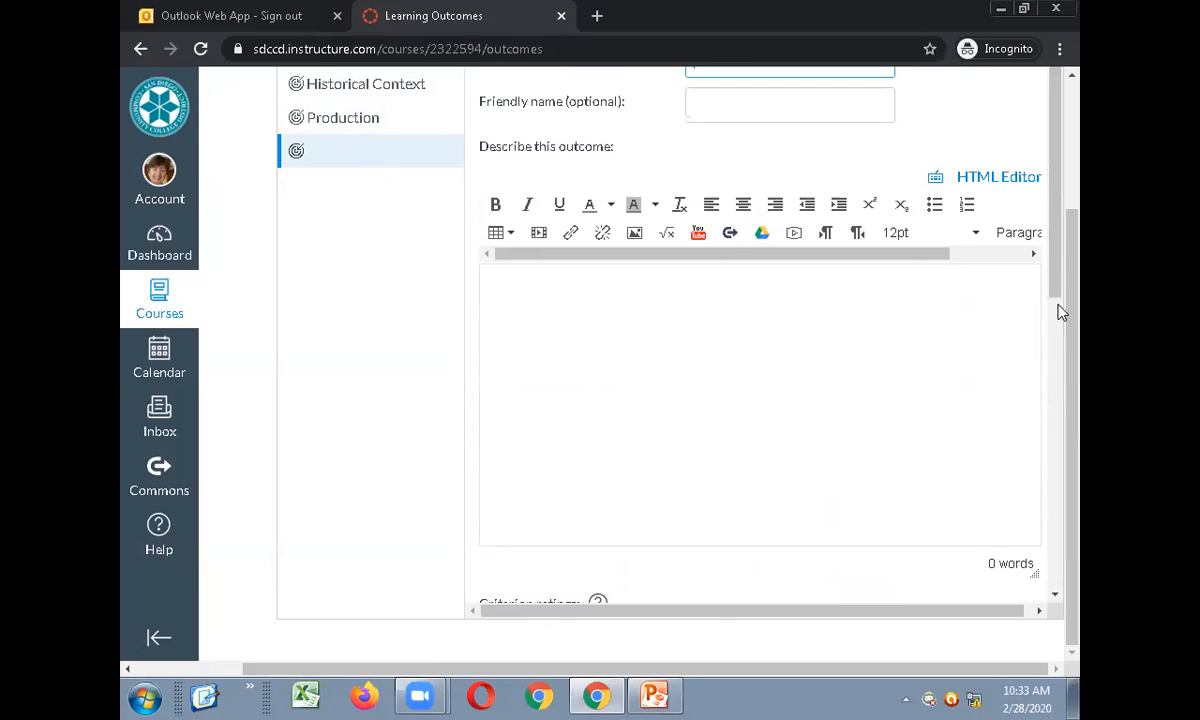
drag(1053, 287, 1080, 510)
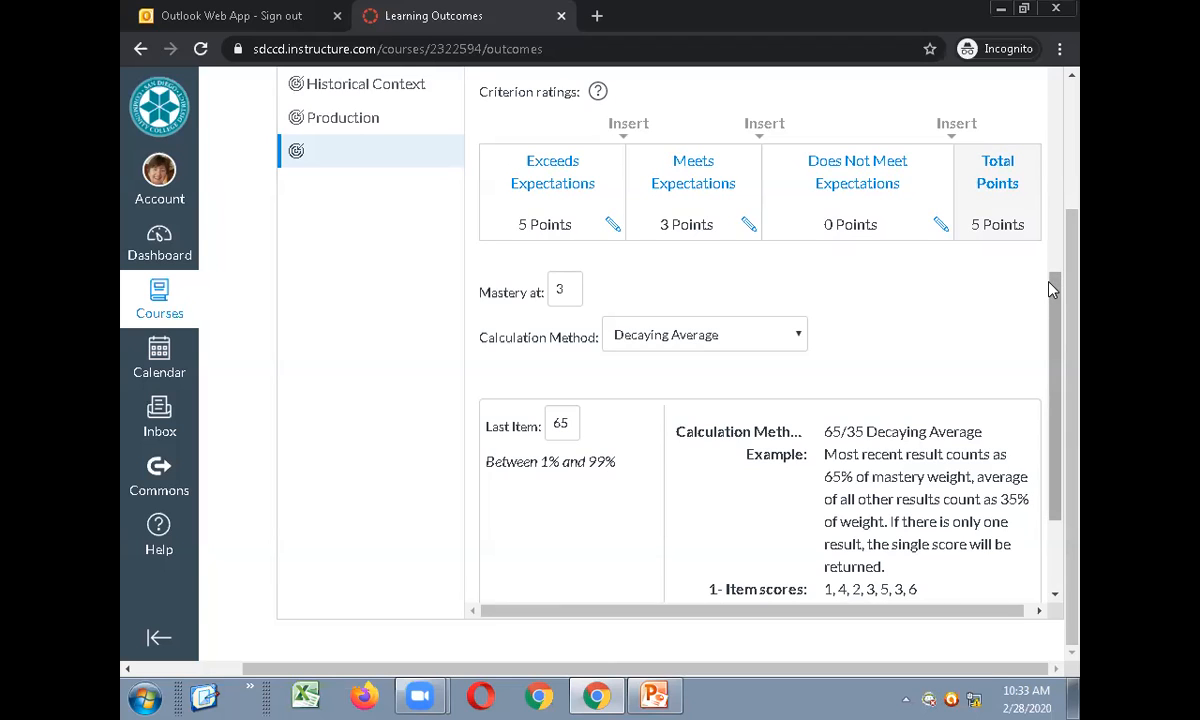
scroll(1059, 296, down, 3)
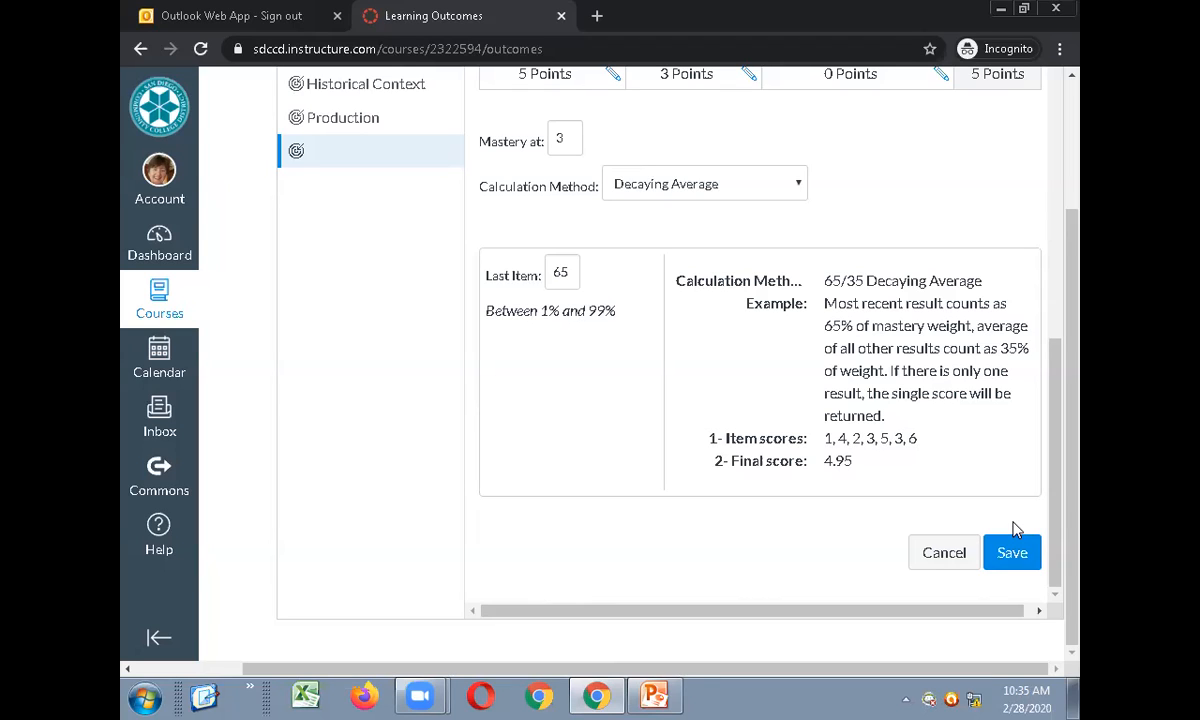
drag(1014, 530, 1077, 377)
drag(1025, 492, 940, 161)
drag(1068, 572, 1074, 391)
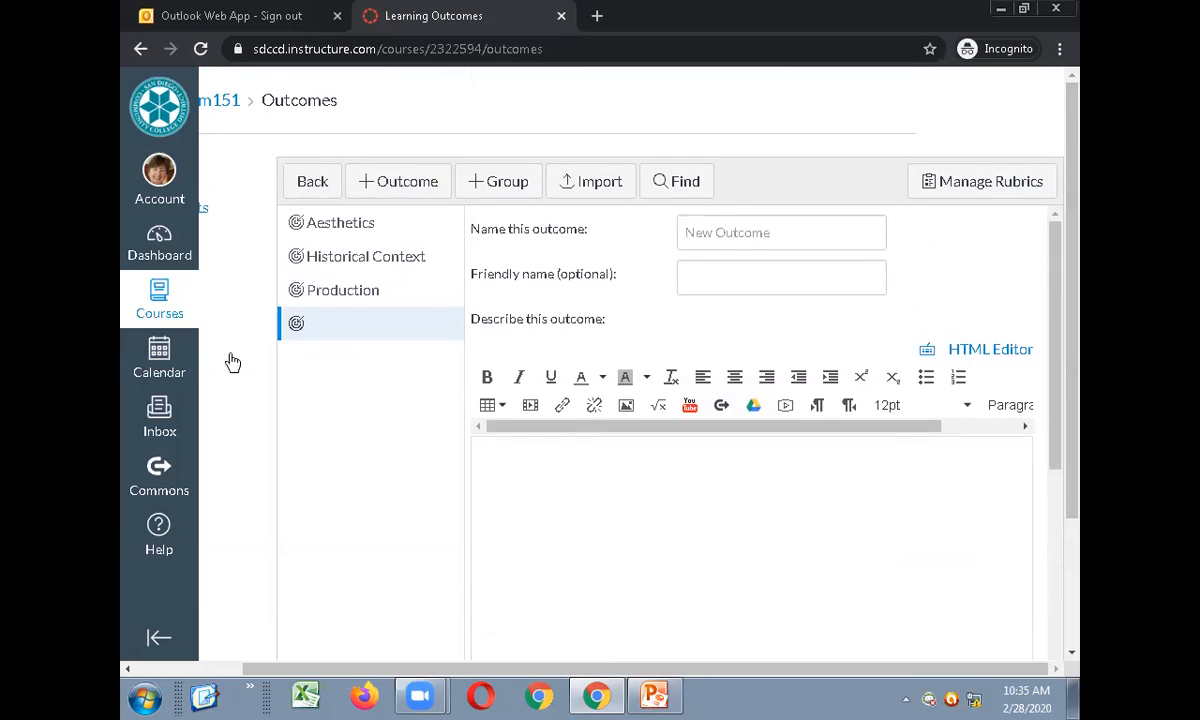
click(299, 100)
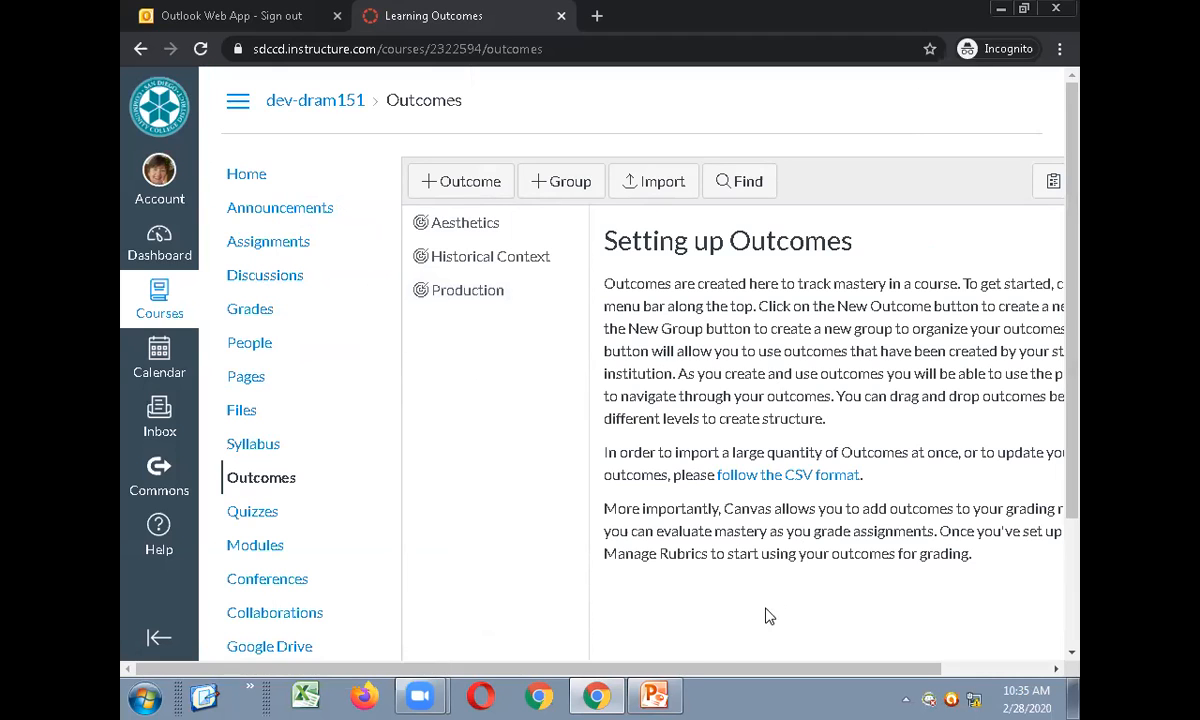
Open rubric management from the Outcomes page and view the course rubrics down to the option for adding one.
drag(698, 668, 880, 680)
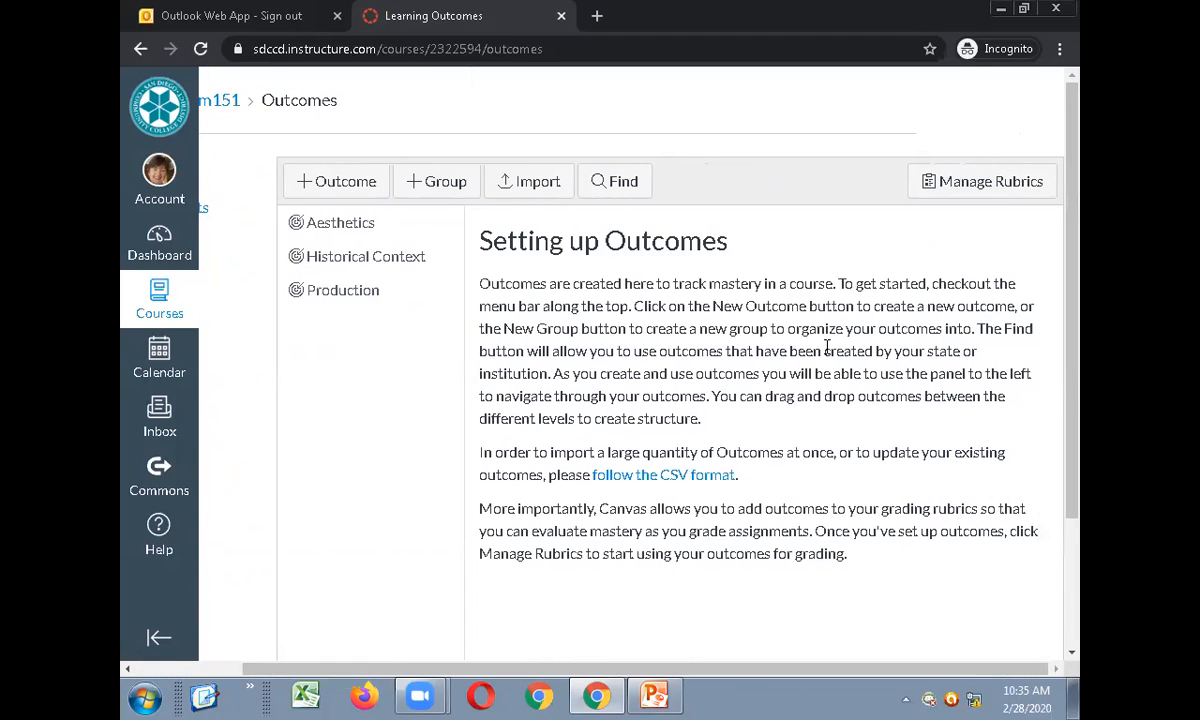
click(975, 188)
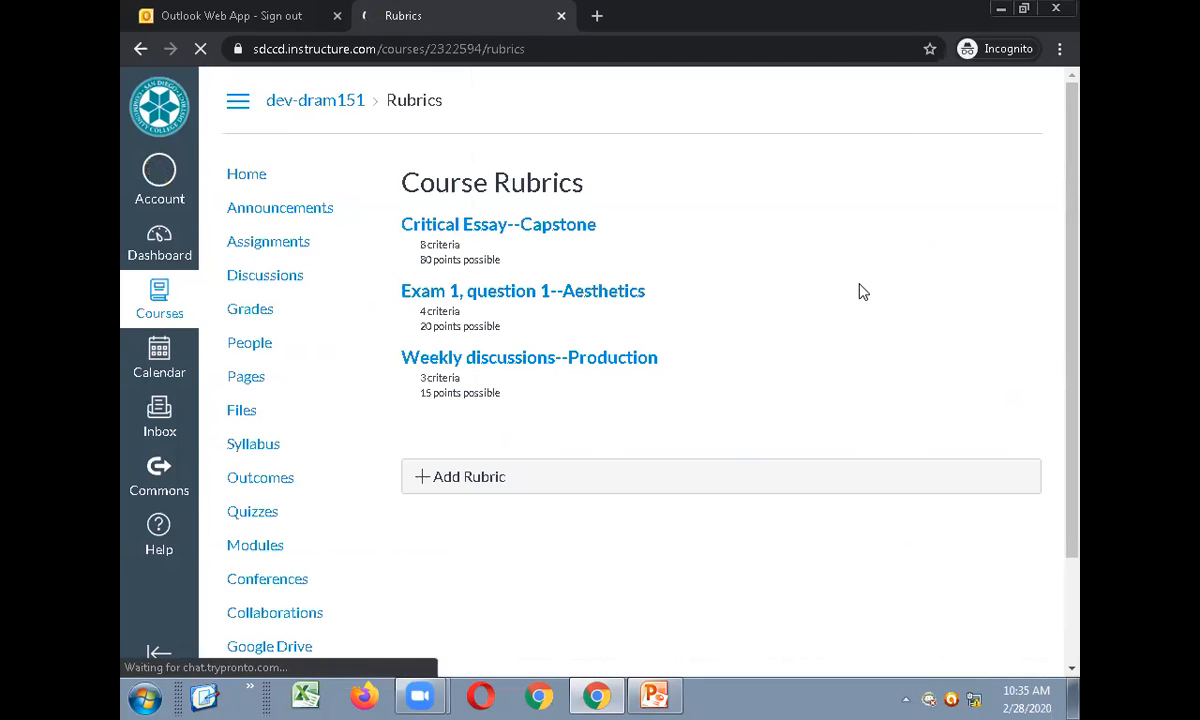
scroll(830, 275, down, 2)
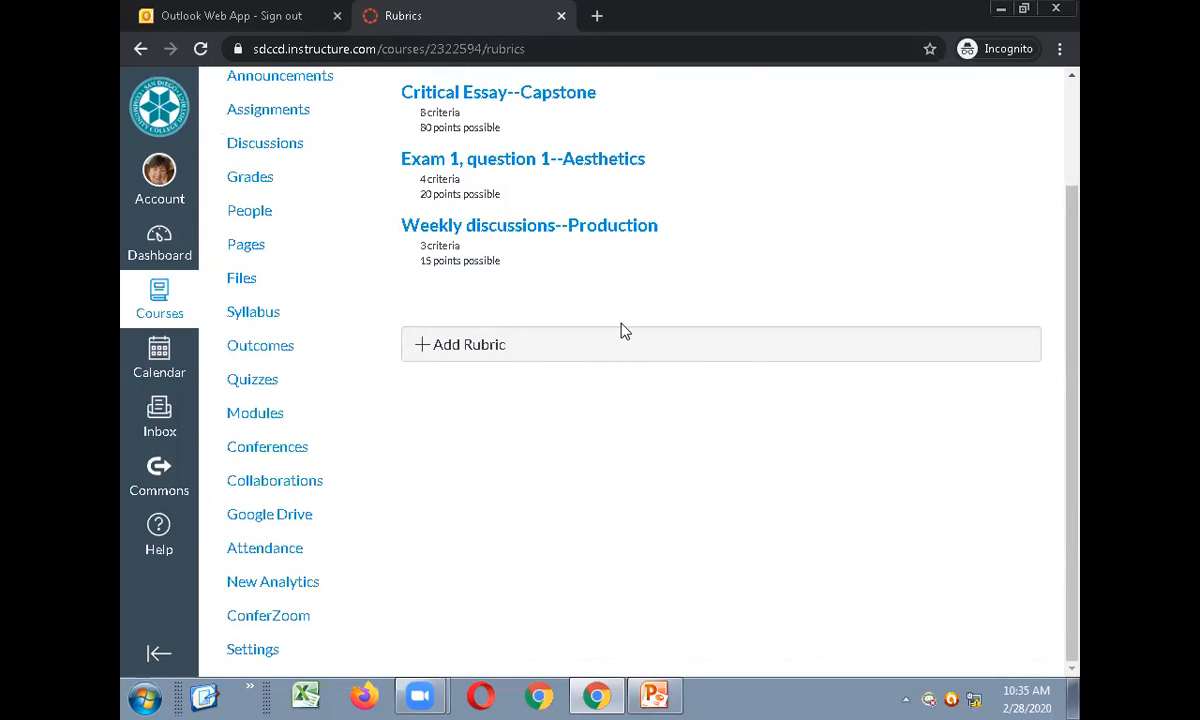
Open the Critical Essay--Capstone rubric from the course rubrics and view it down to its outcome rows and edit option.
scroll(702, 331, up, 2)
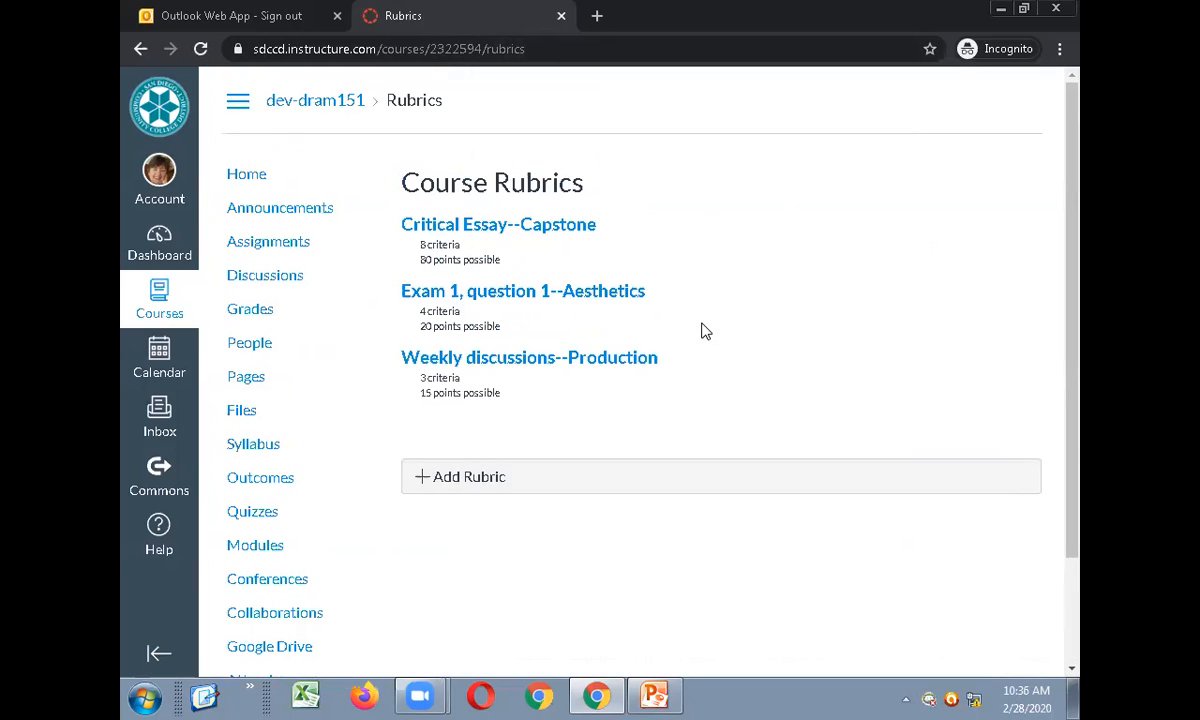
click(505, 233)
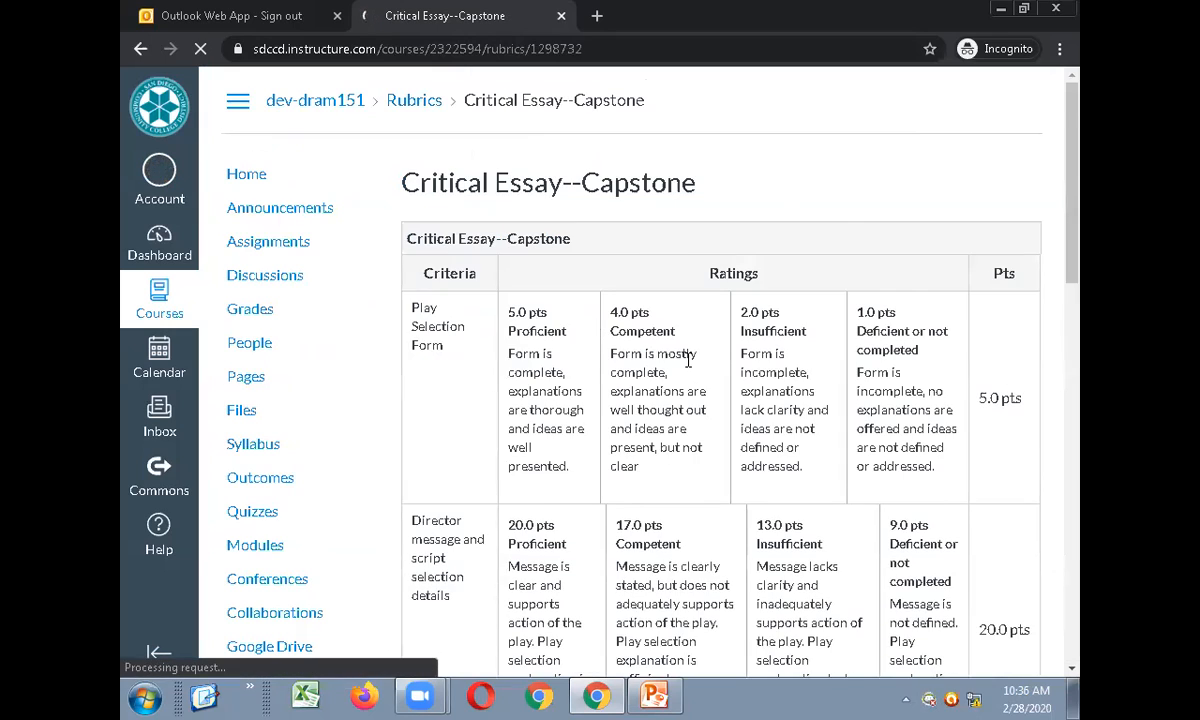
scroll(866, 370, down, 2)
drag(1071, 290, 997, 645)
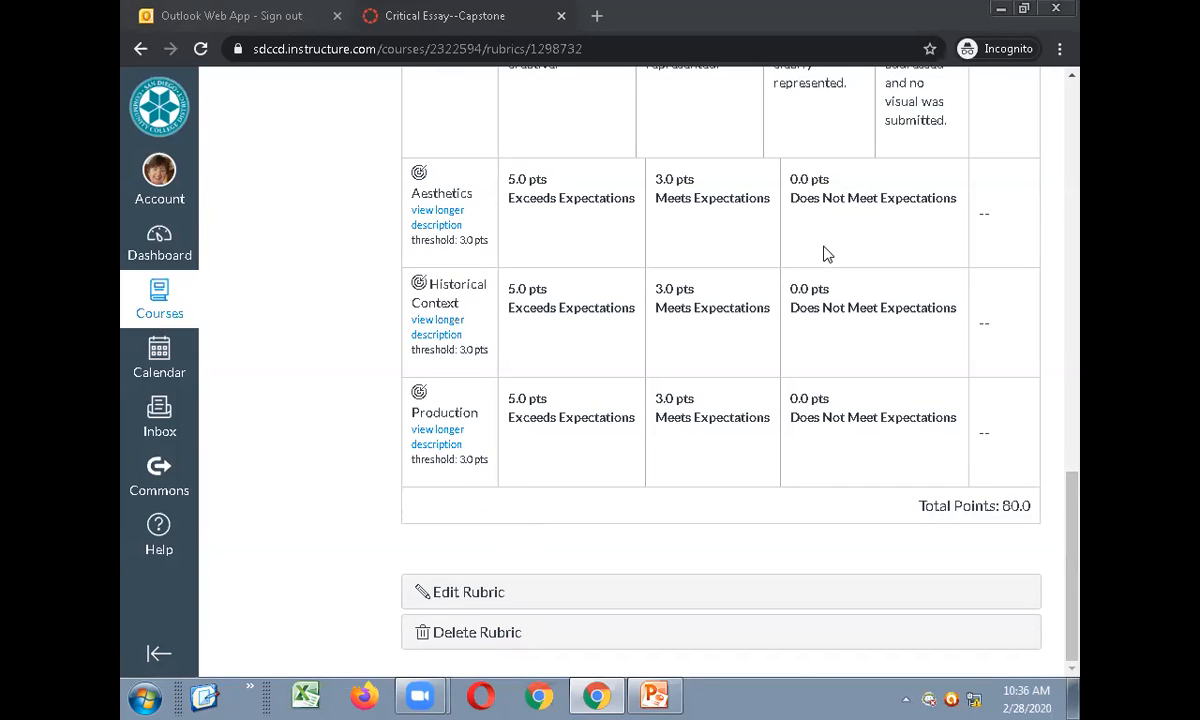
Switch to the Outcomes in Canvas presentation in PowerPoint and start the slide show from slide 5, dismissing the recording prompt.
click(1000, 10)
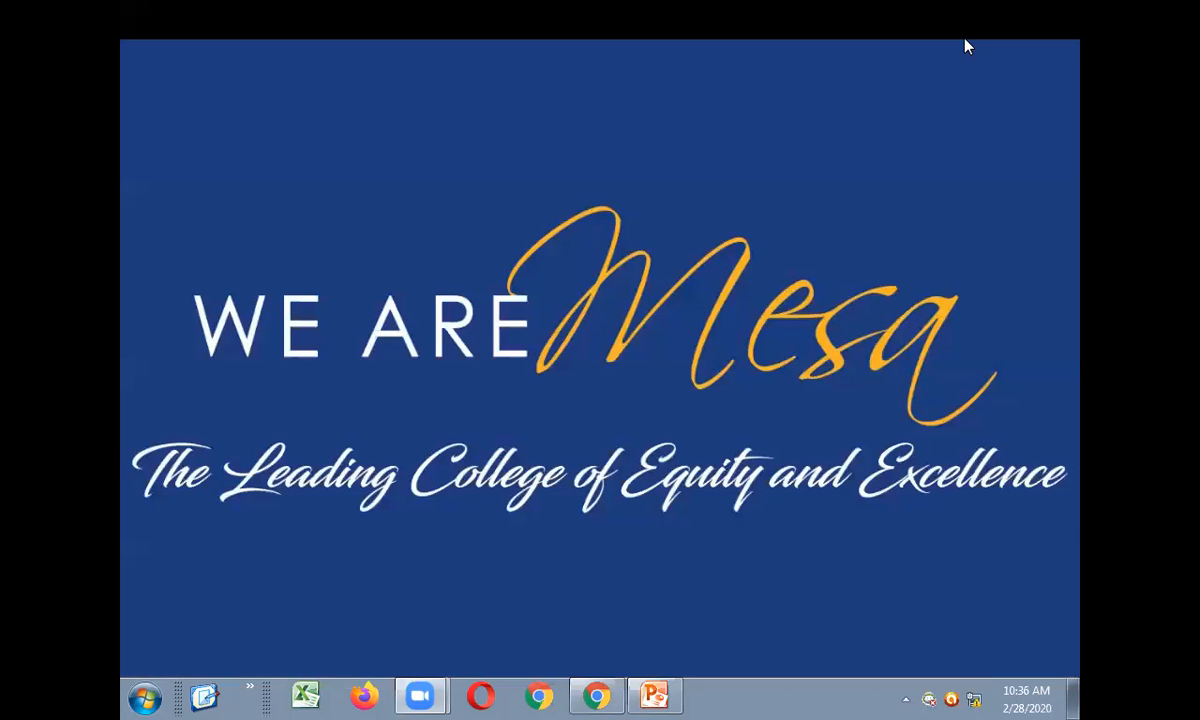
click(654, 695)
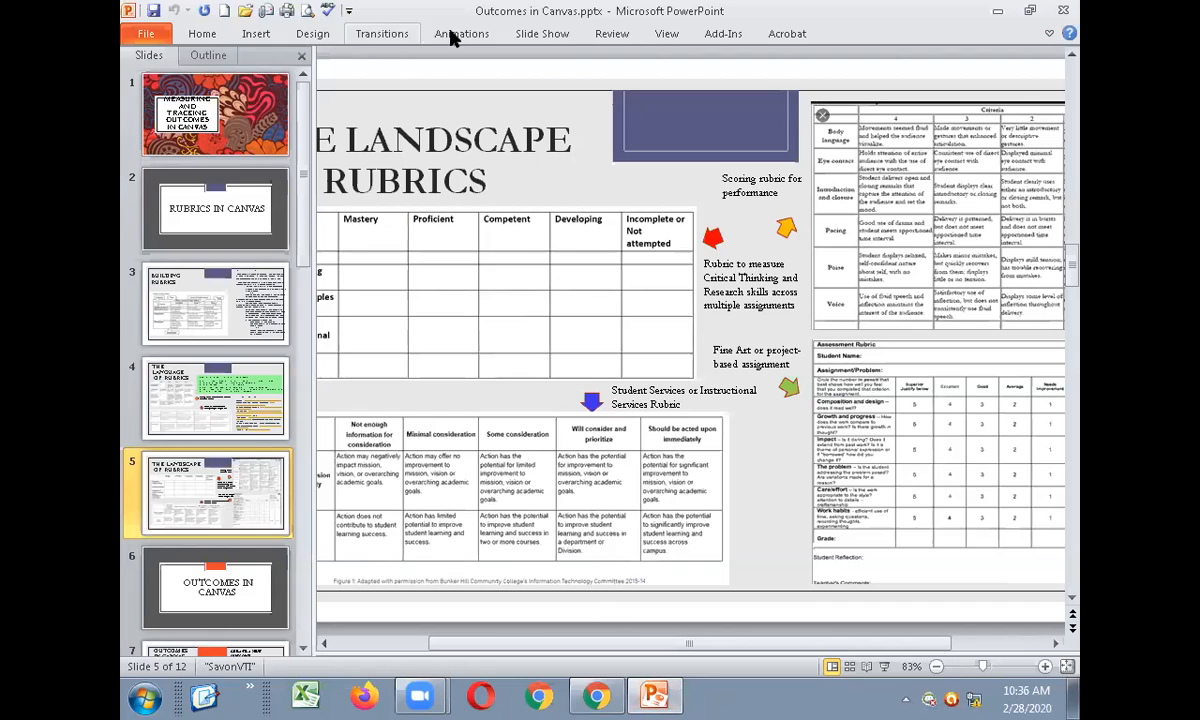
click(540, 38)
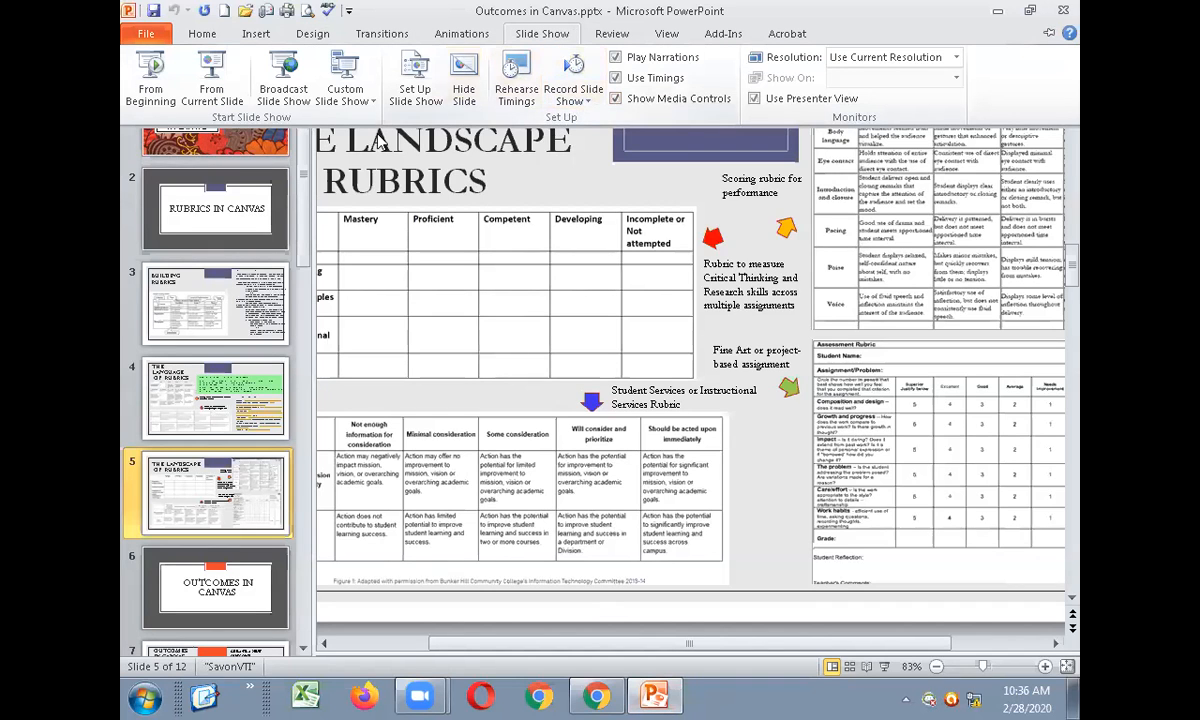
click(220, 108)
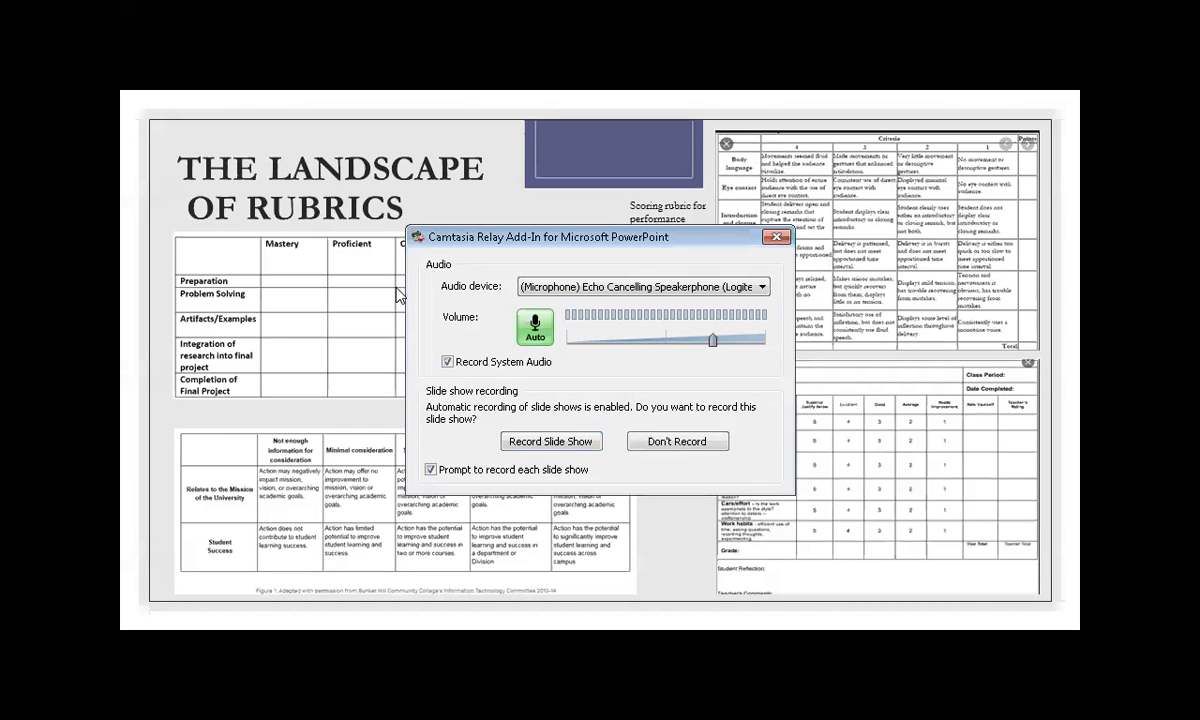
click(777, 236)
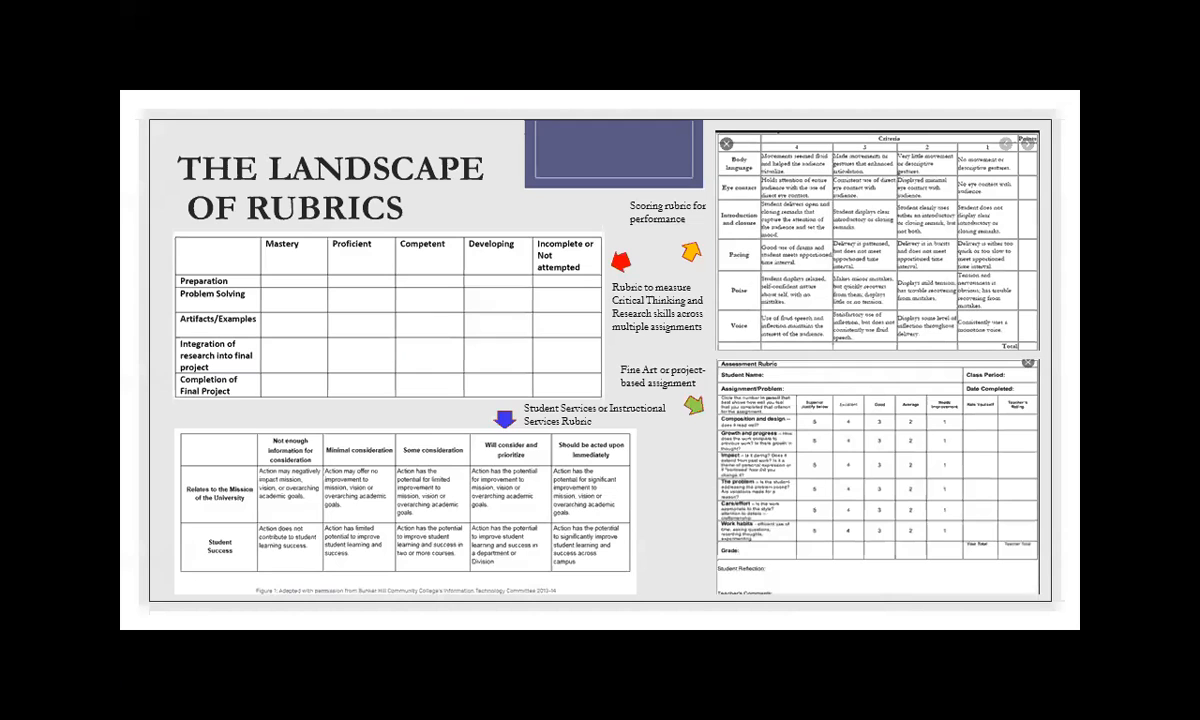
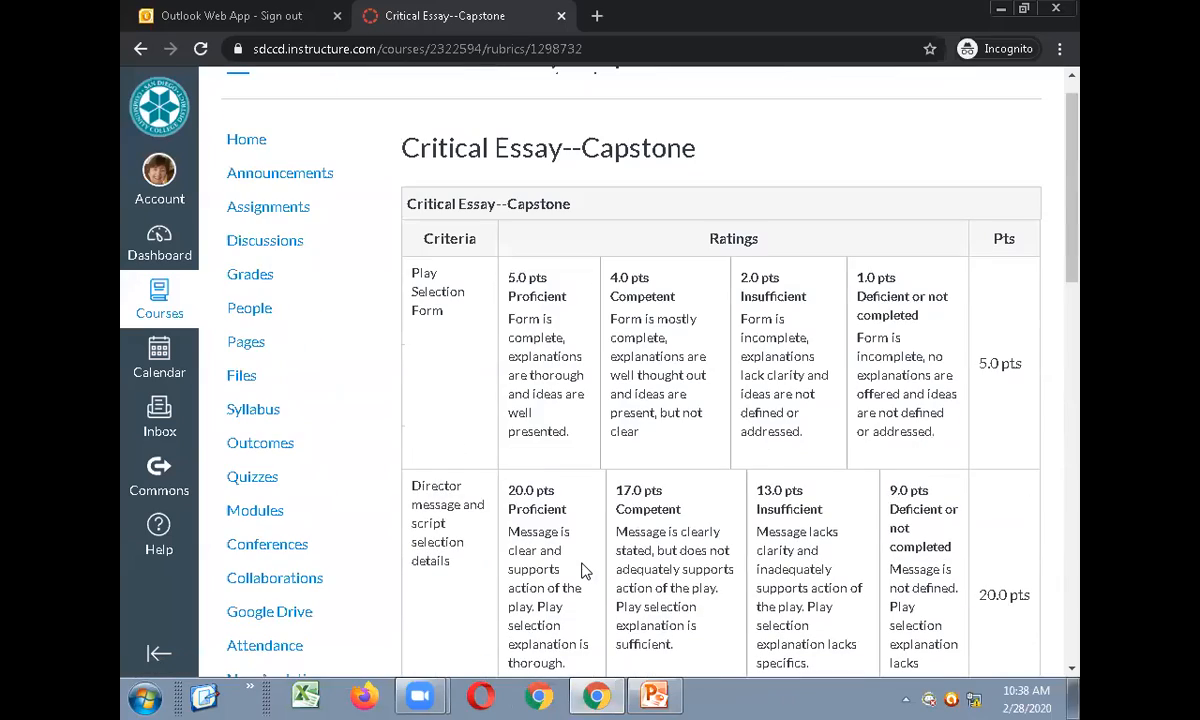
Review the Critical Essay--Capstone rubric in the browser, from the Play Selection Form criterion down to the Production outcome.
scroll(584, 570, up, 1)
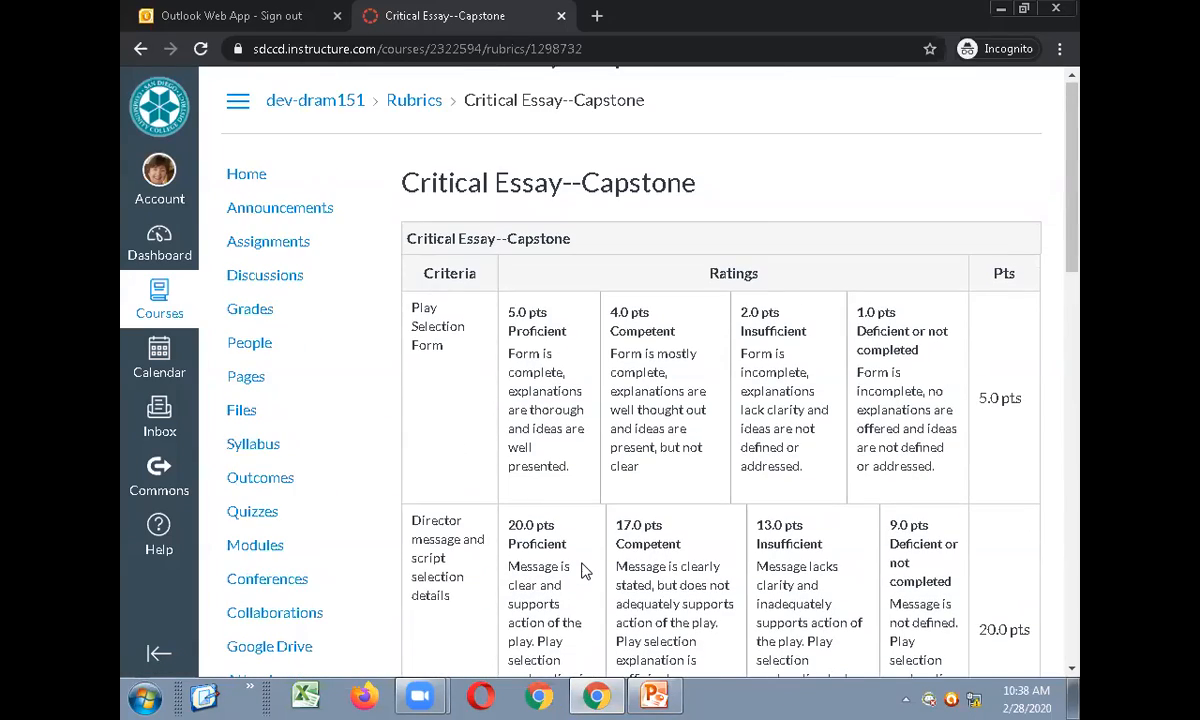
scroll(584, 570, down, 6)
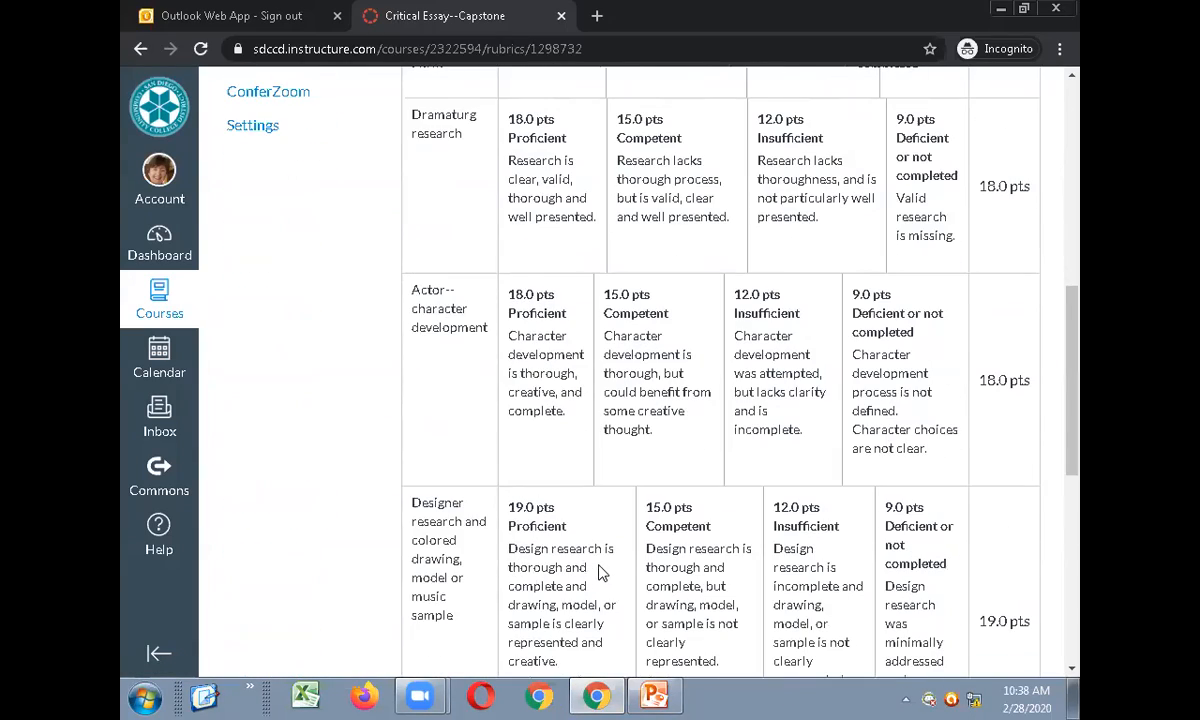
scroll(590, 570, down, 5)
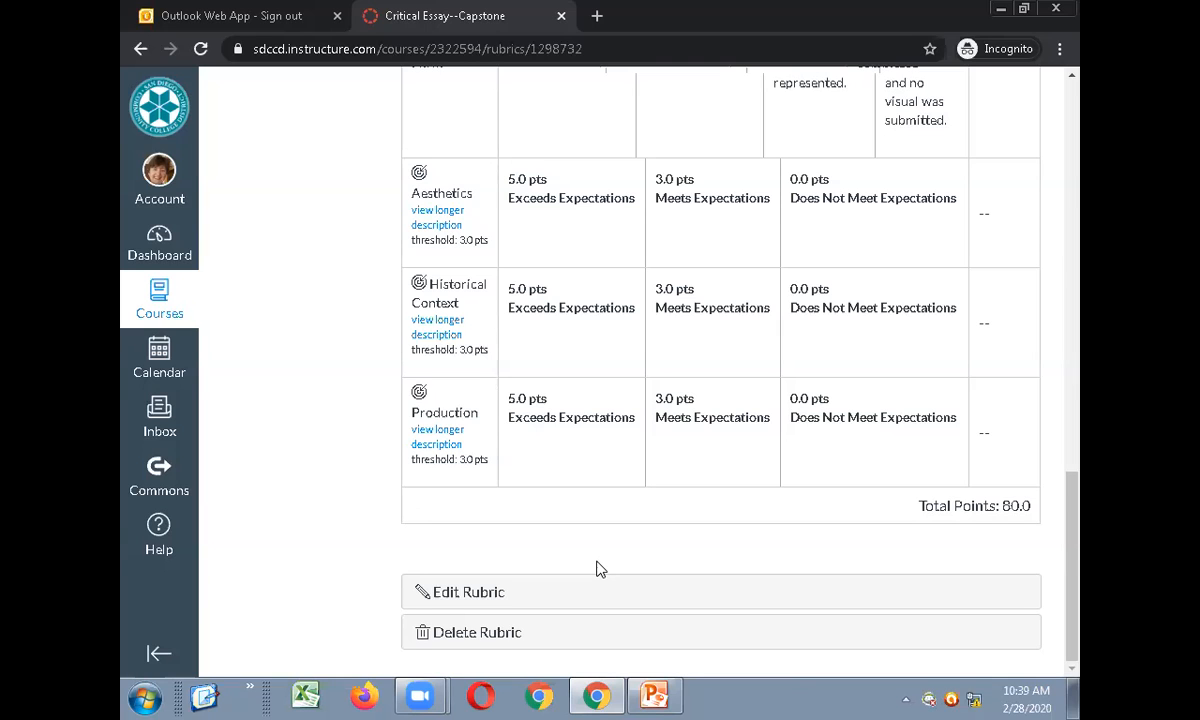
drag(1071, 570, 1077, 129)
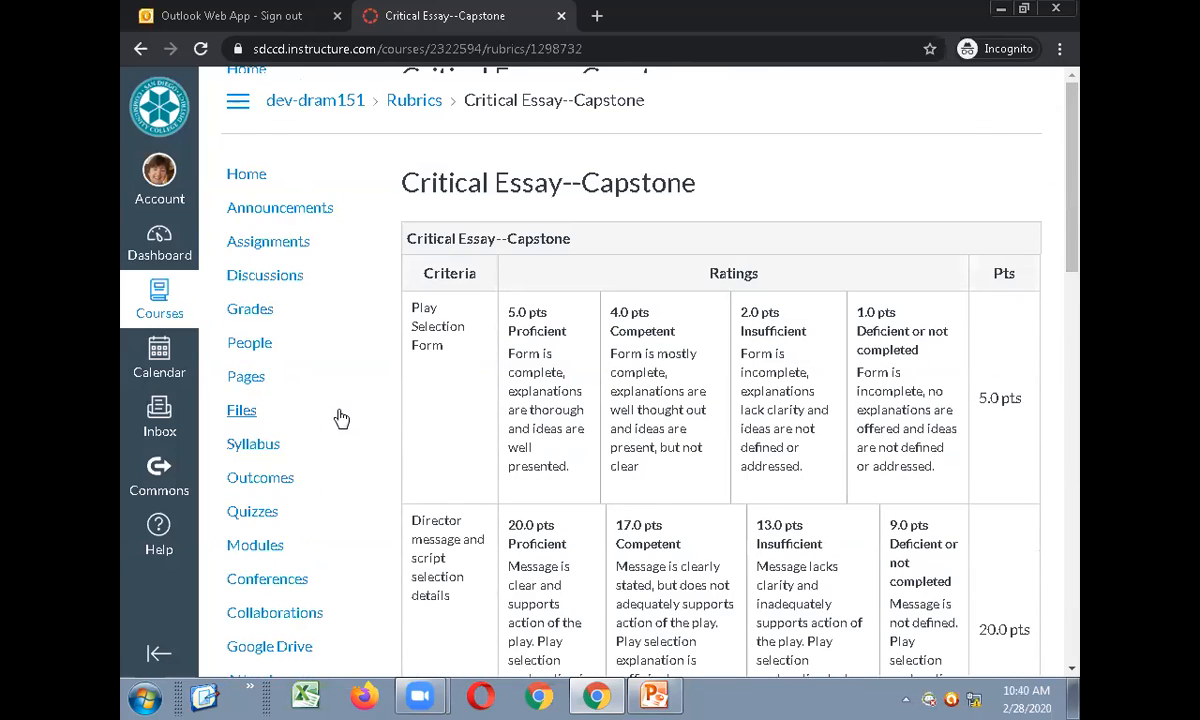
Open the course gradebook and switch it to the Learning Mastery view to examine the outcome scores.
click(240, 312)
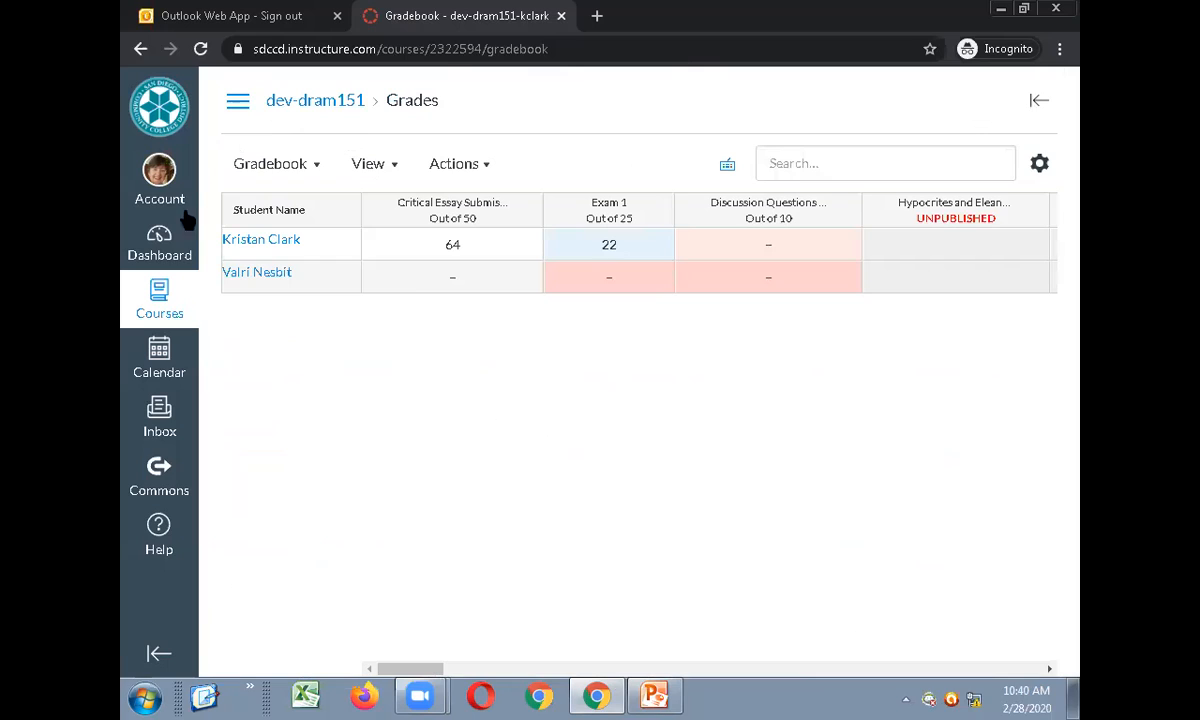
click(317, 172)
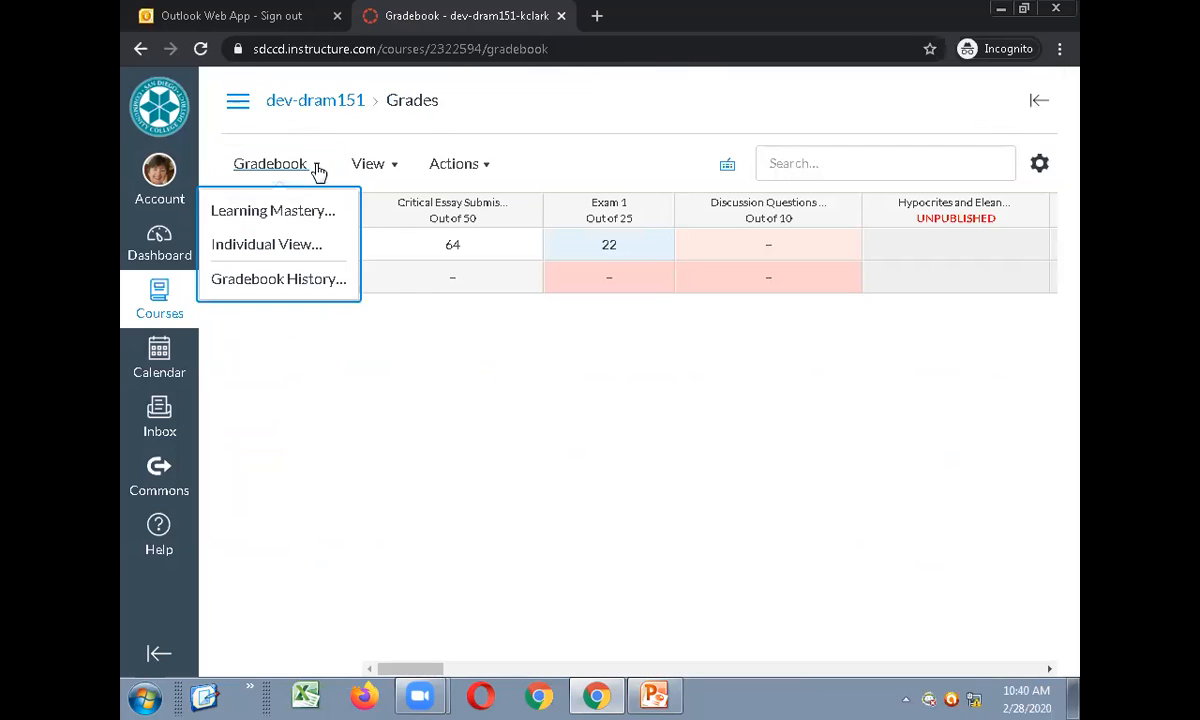
click(257, 213)
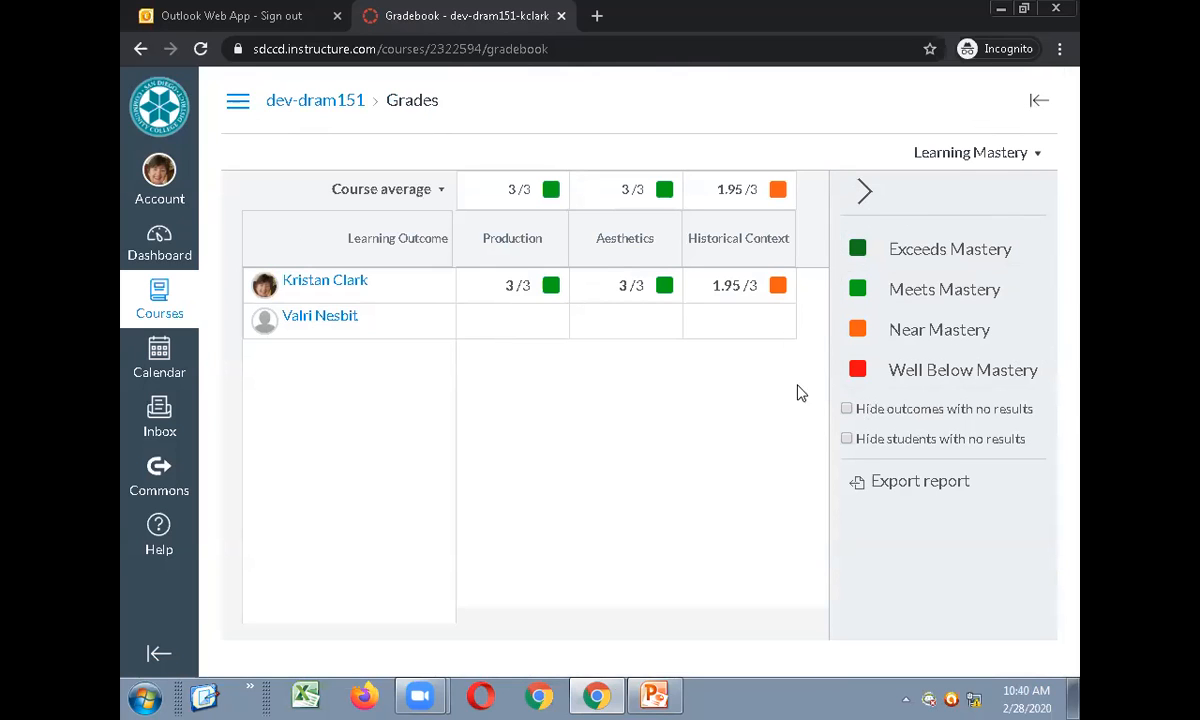
mouse_move(500, 245)
Return from Learning Mastery to the standard gradebook and show the course navigation.
click(1038, 157)
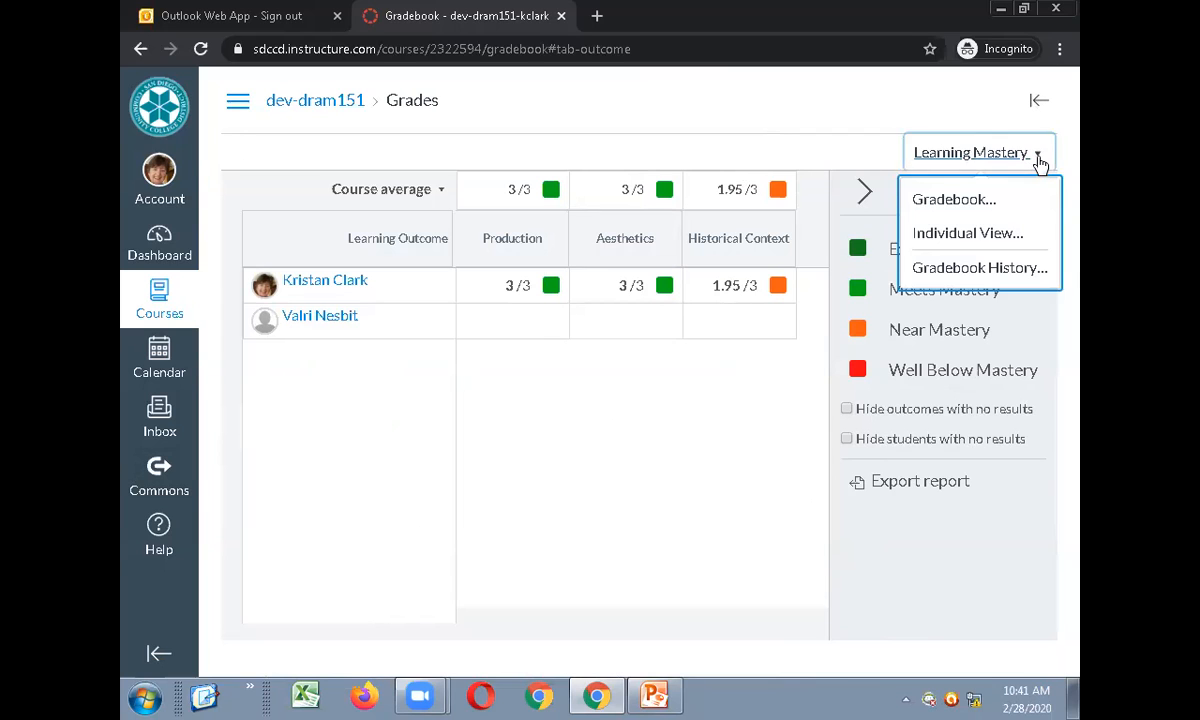
click(932, 202)
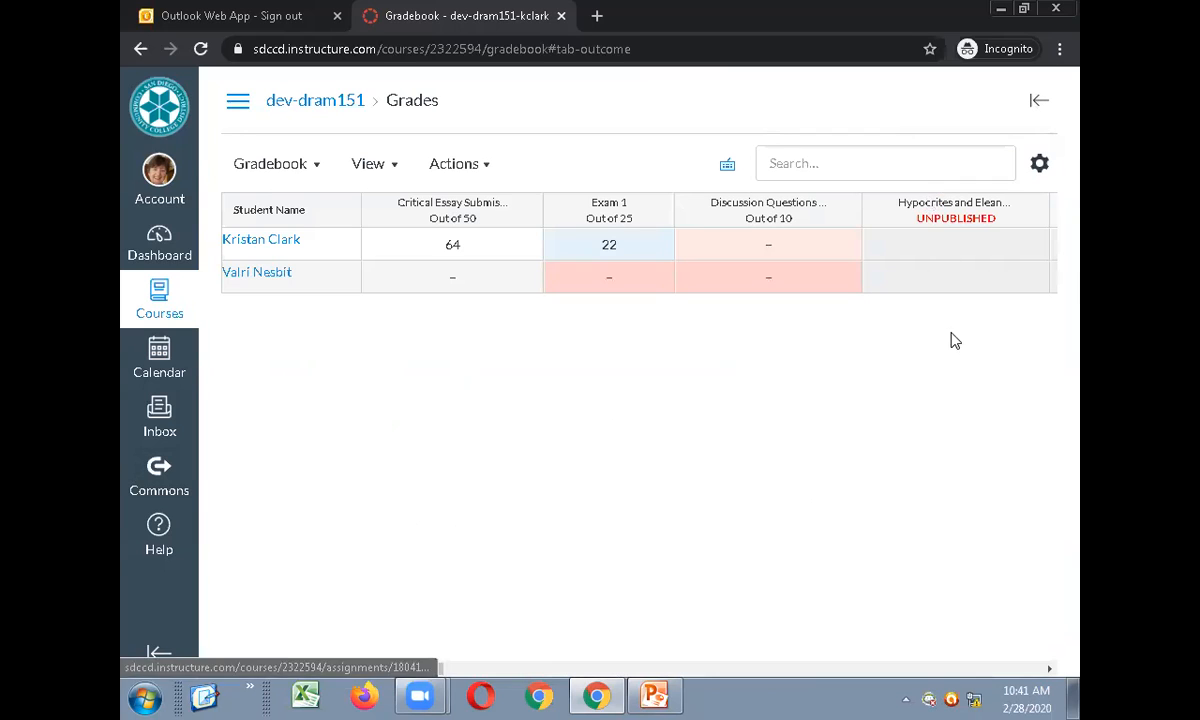
click(237, 102)
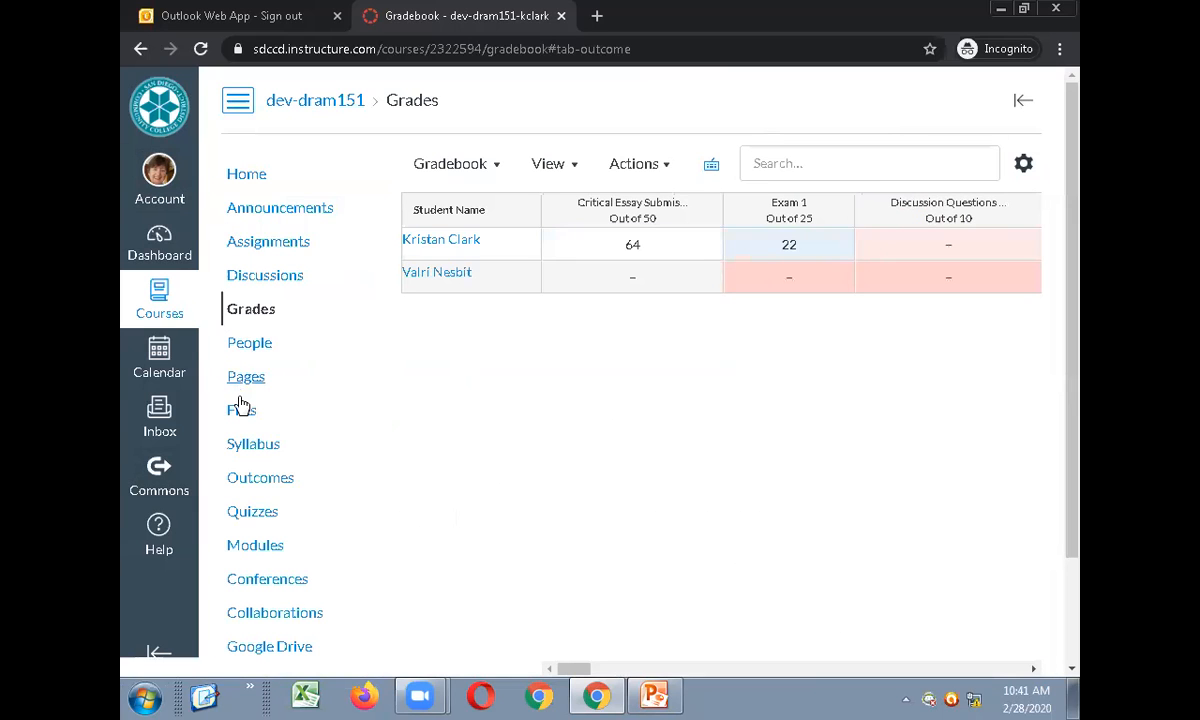
View the Aesthetics outcome on the course's Outcomes page and return to the outcomes overview.
click(277, 484)
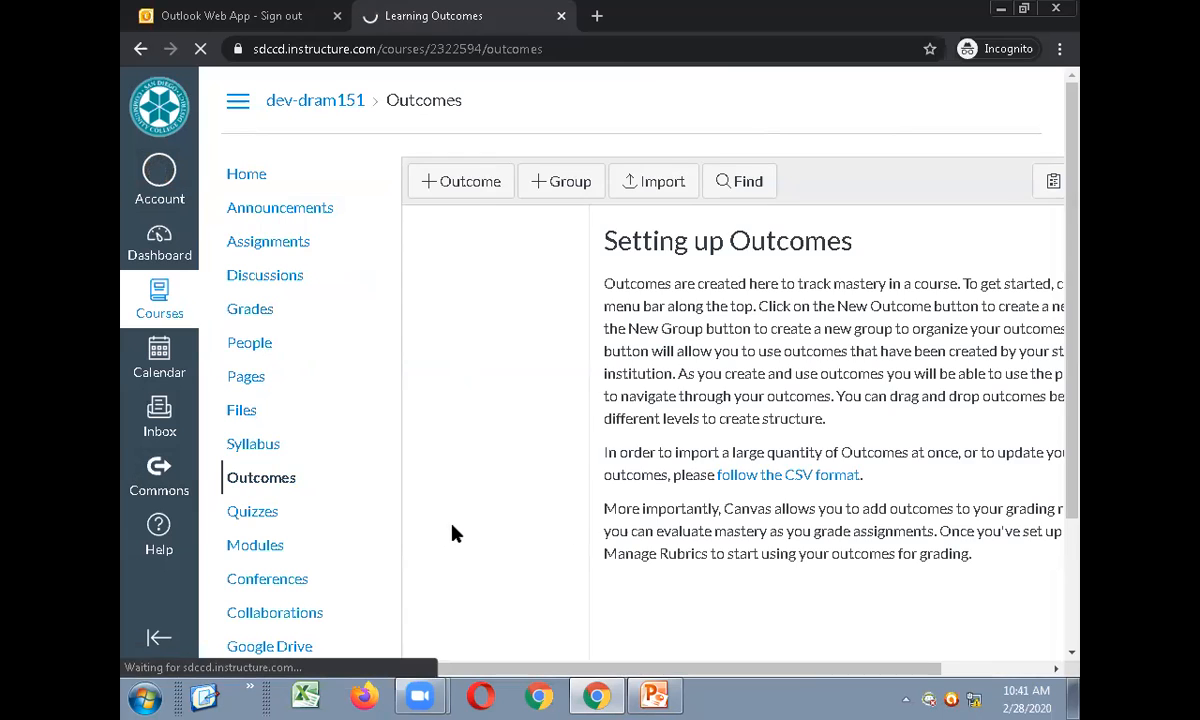
click(467, 226)
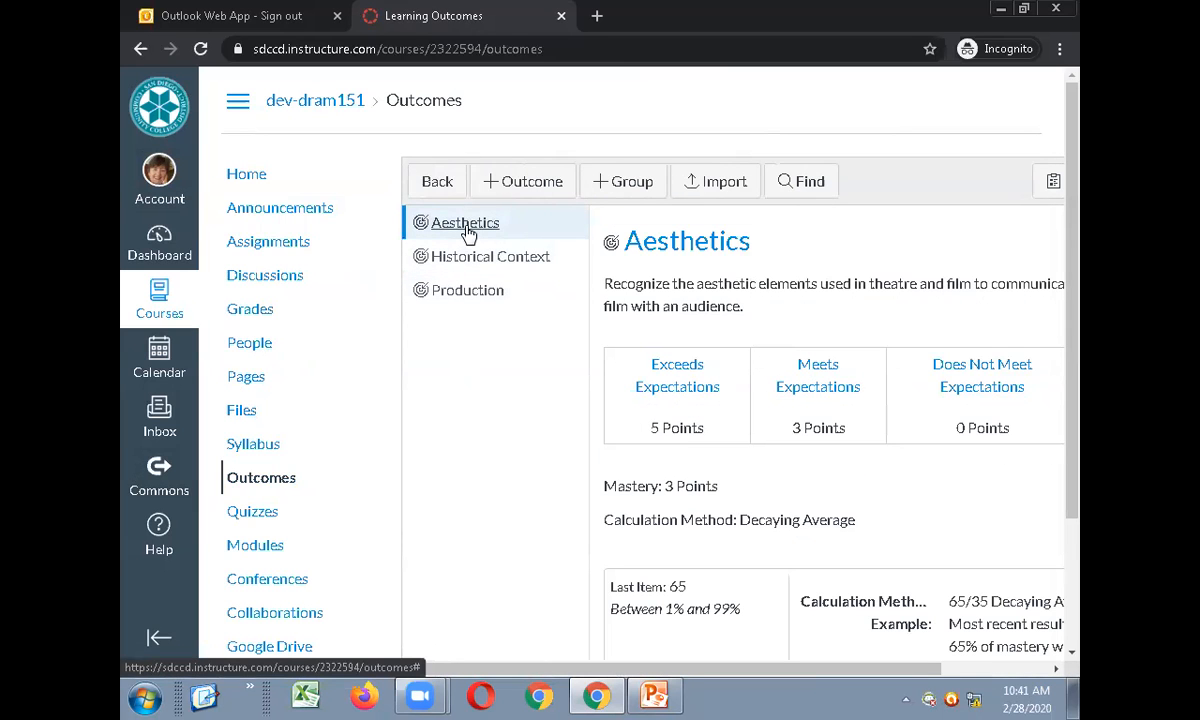
click(434, 184)
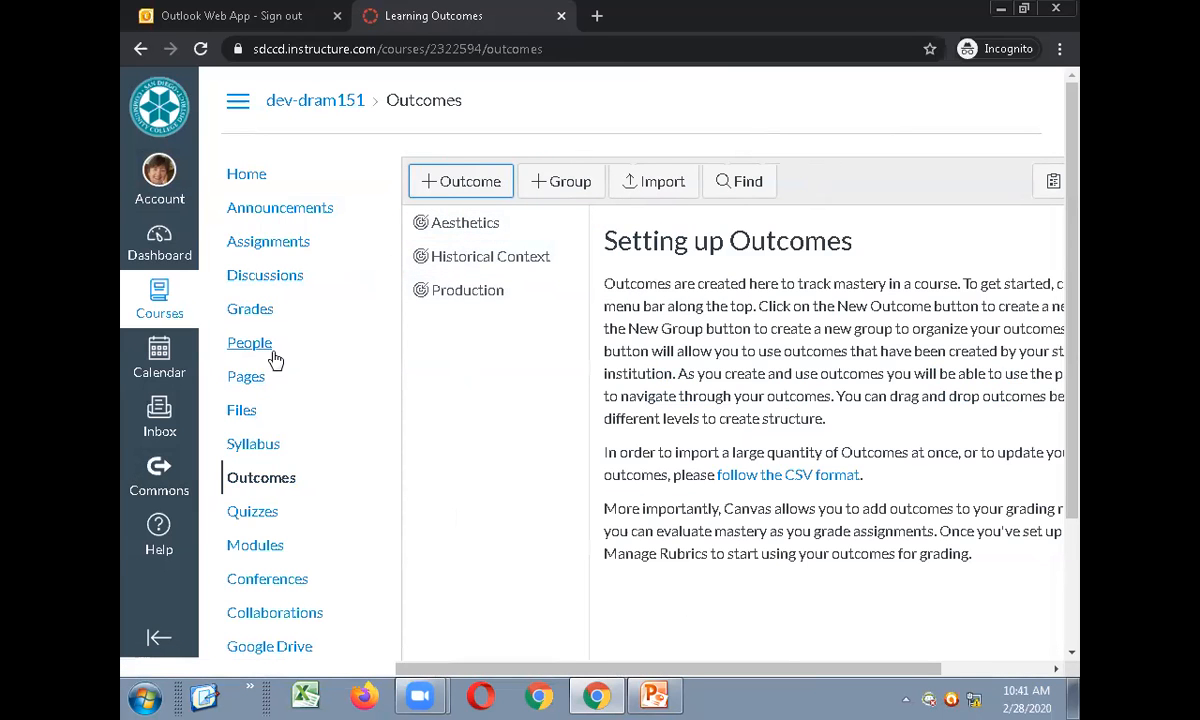
Open the Critical Essay Submission assignment and view its attached rubric down to the outcome rows.
click(300, 250)
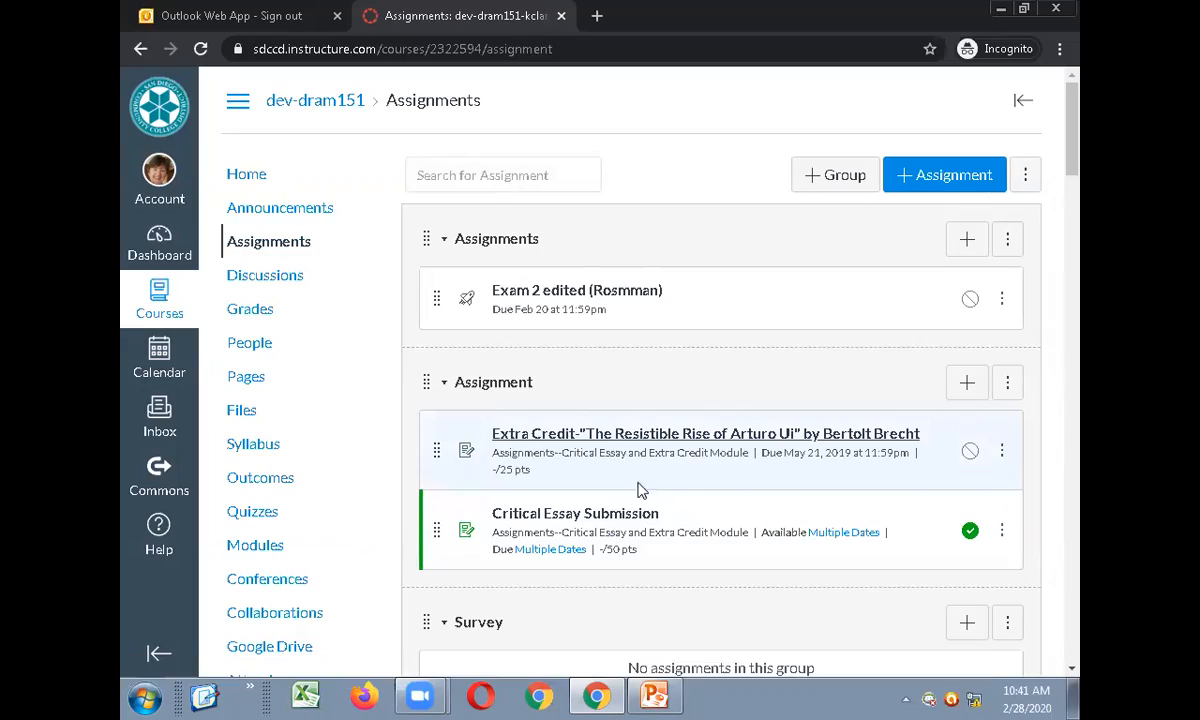
click(610, 518)
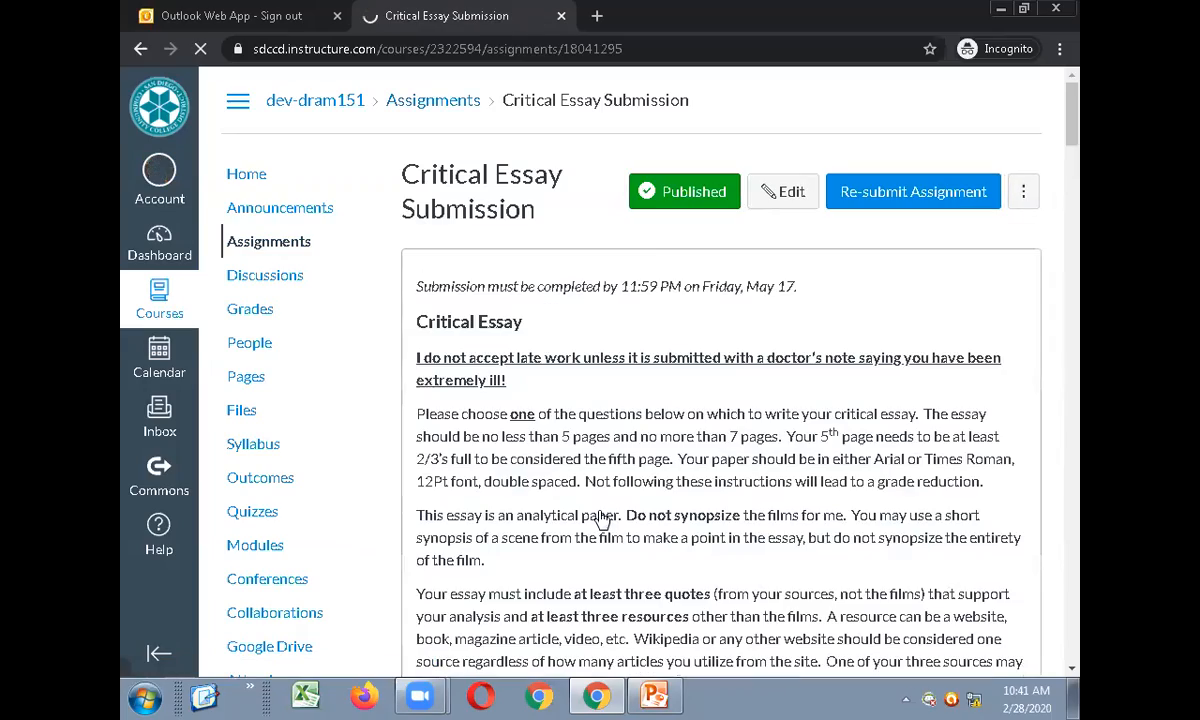
scroll(620, 518, down, 5)
scroll(619, 517, down, 15)
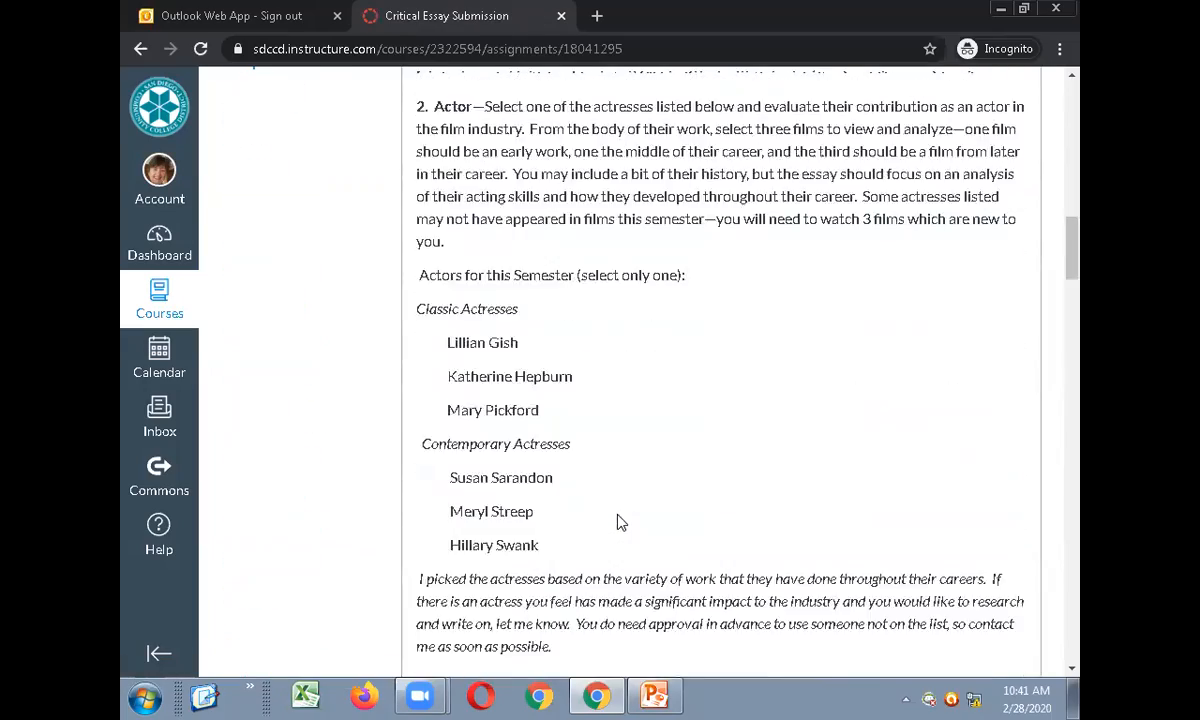
scroll(617, 517, down, 6)
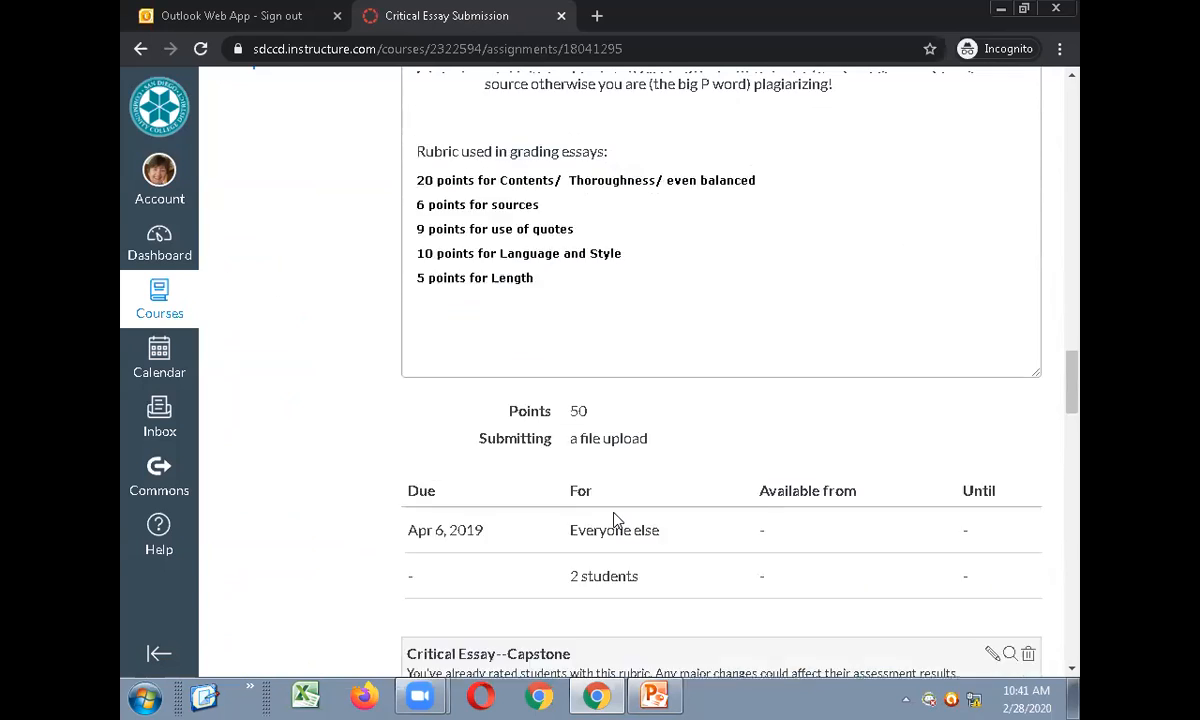
scroll(615, 518, down, 7)
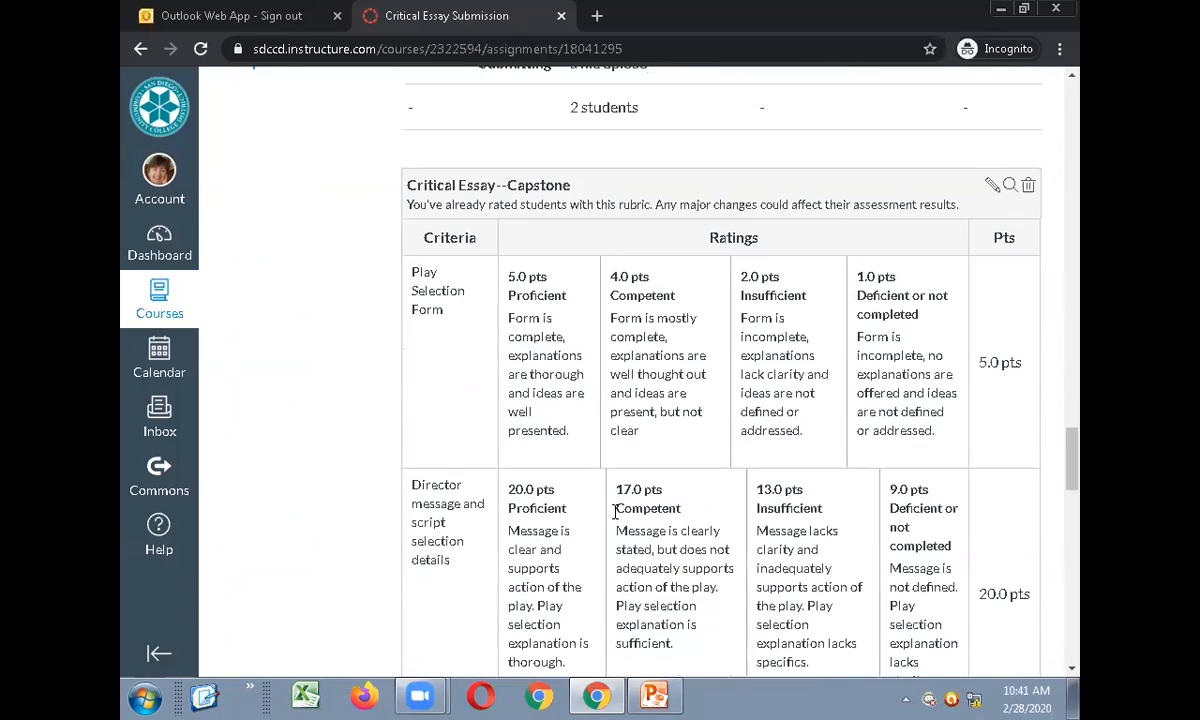
scroll(615, 515, down, 7)
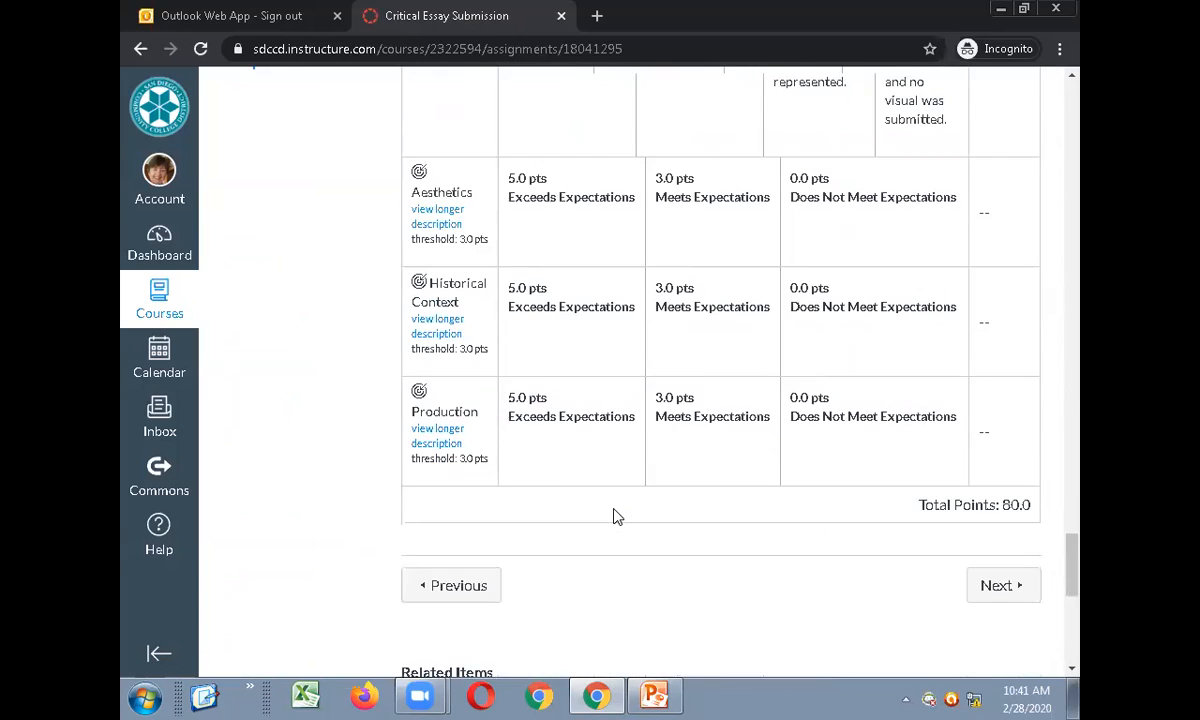
Go through the assignment's rubric again from the Play Selection Form criterion to the Aesthetics, Historical Context and Production outcomes.
scroll(646, 568, up, 1)
scroll(650, 550, up, 12)
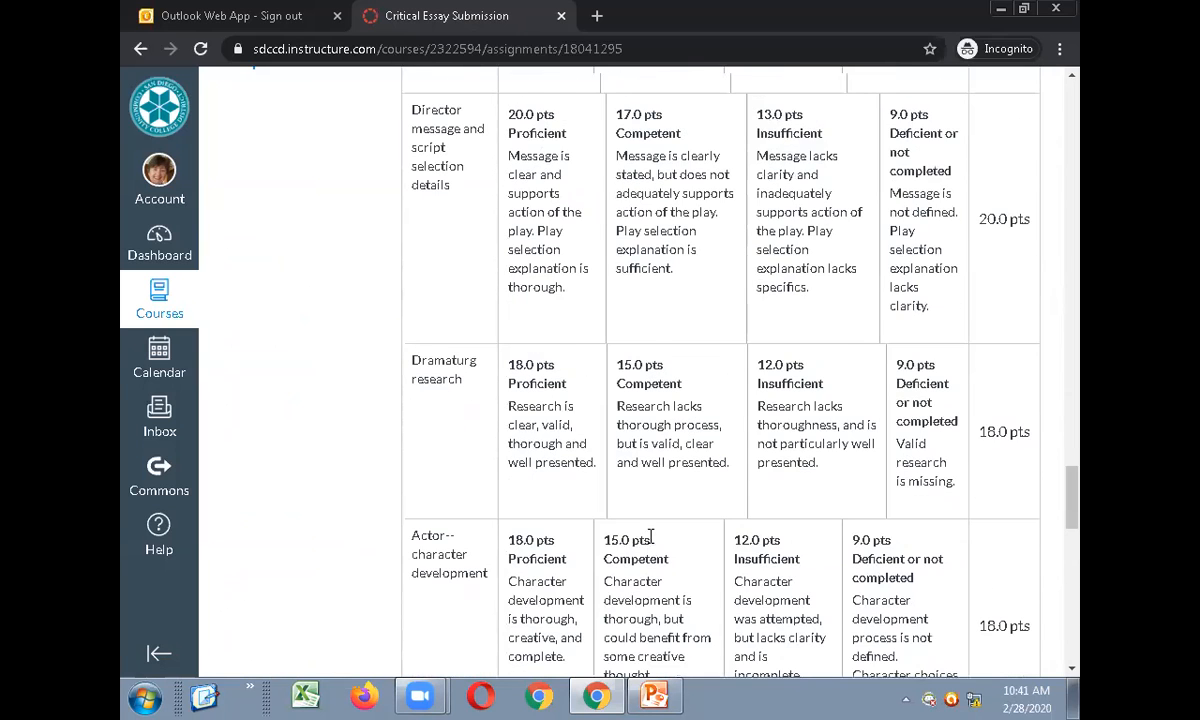
scroll(645, 535, down, 1)
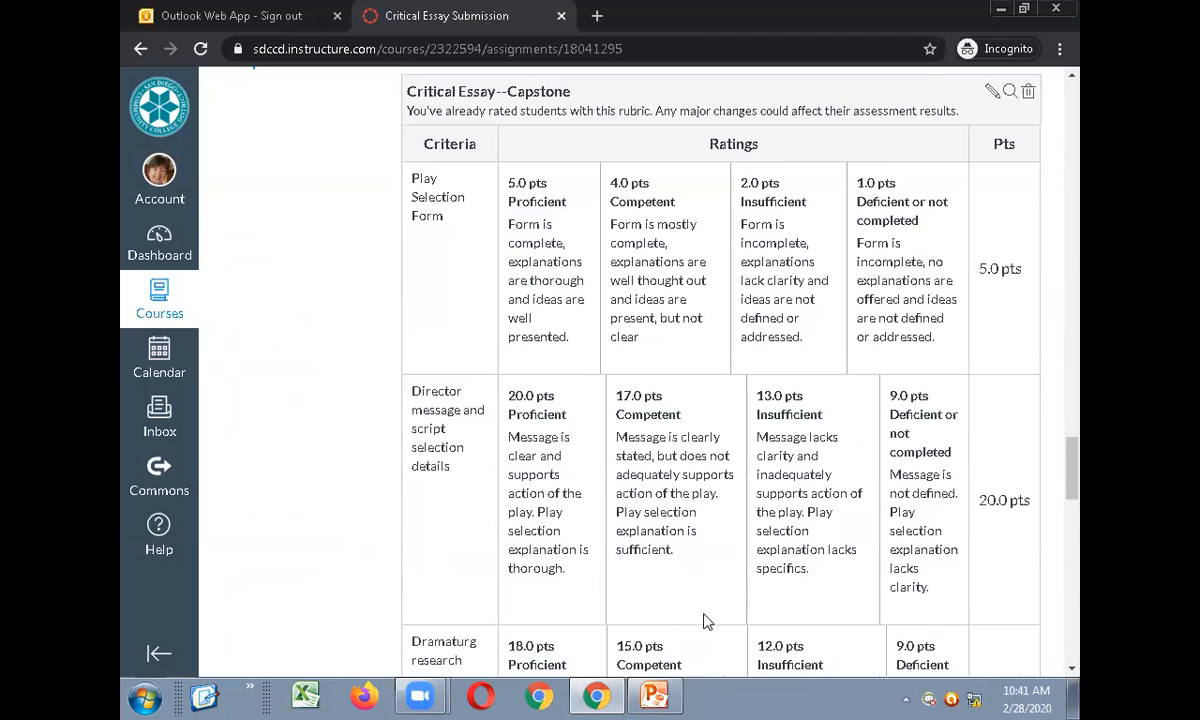
scroll(776, 597, down, 1)
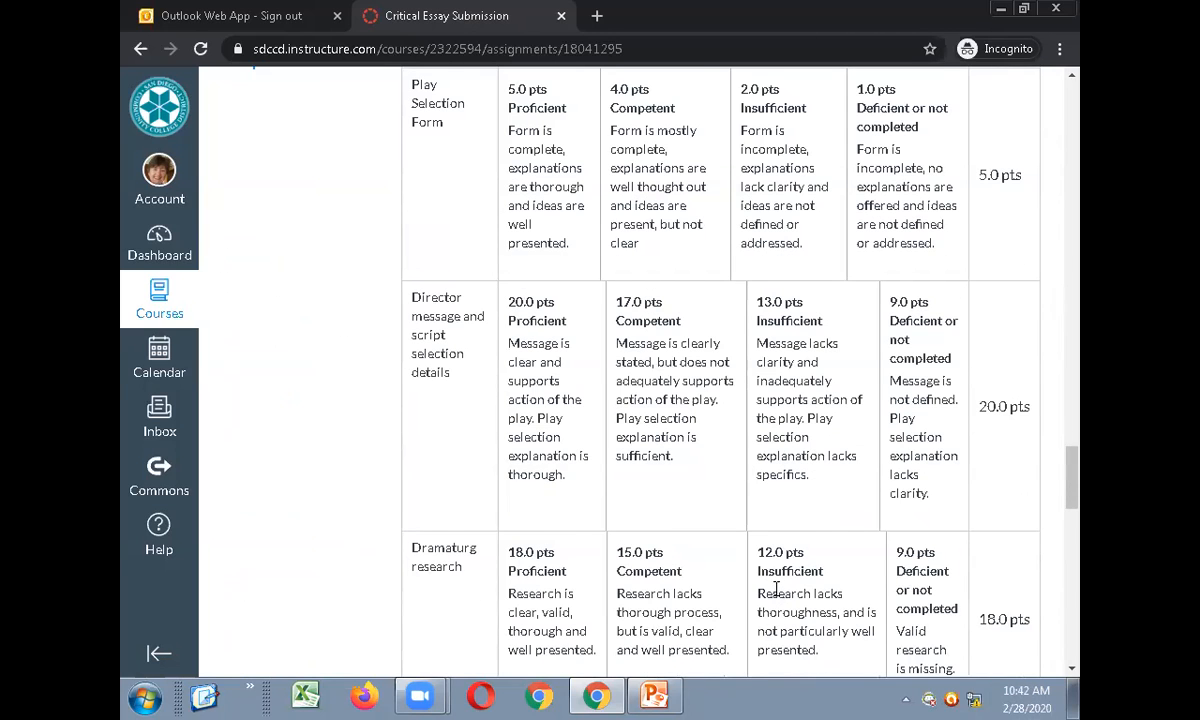
scroll(776, 590, down, 2)
scroll(772, 579, down, 7)
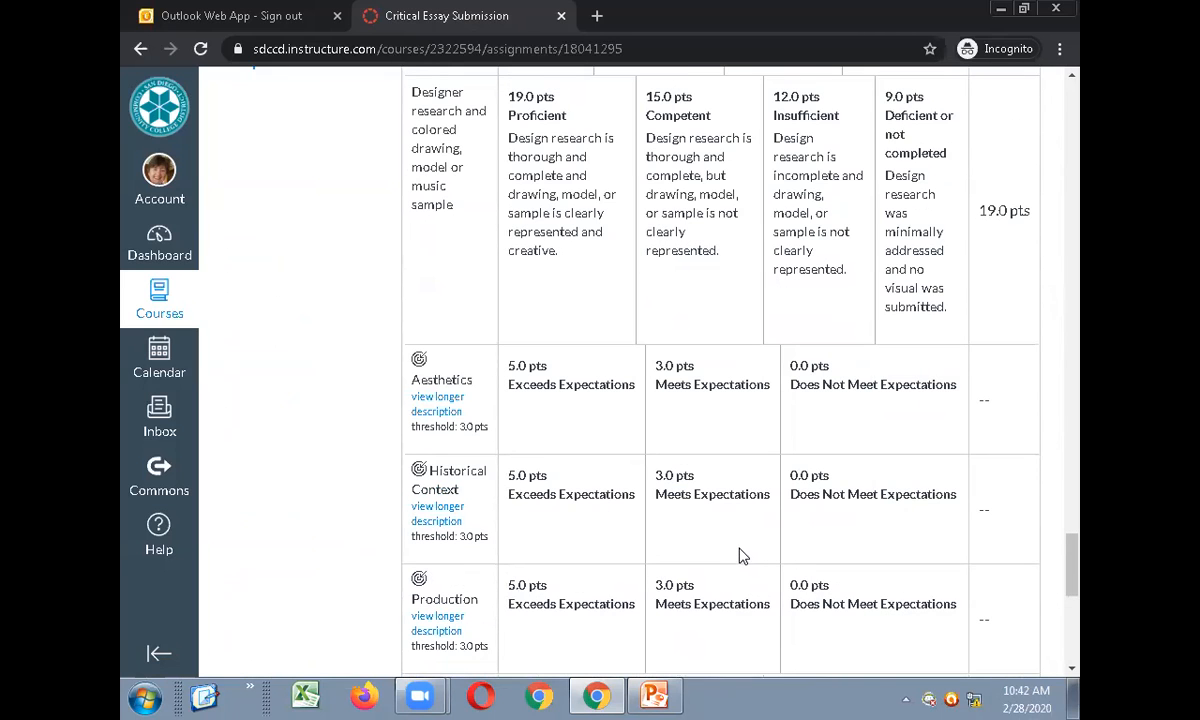
scroll(742, 556, down, 1)
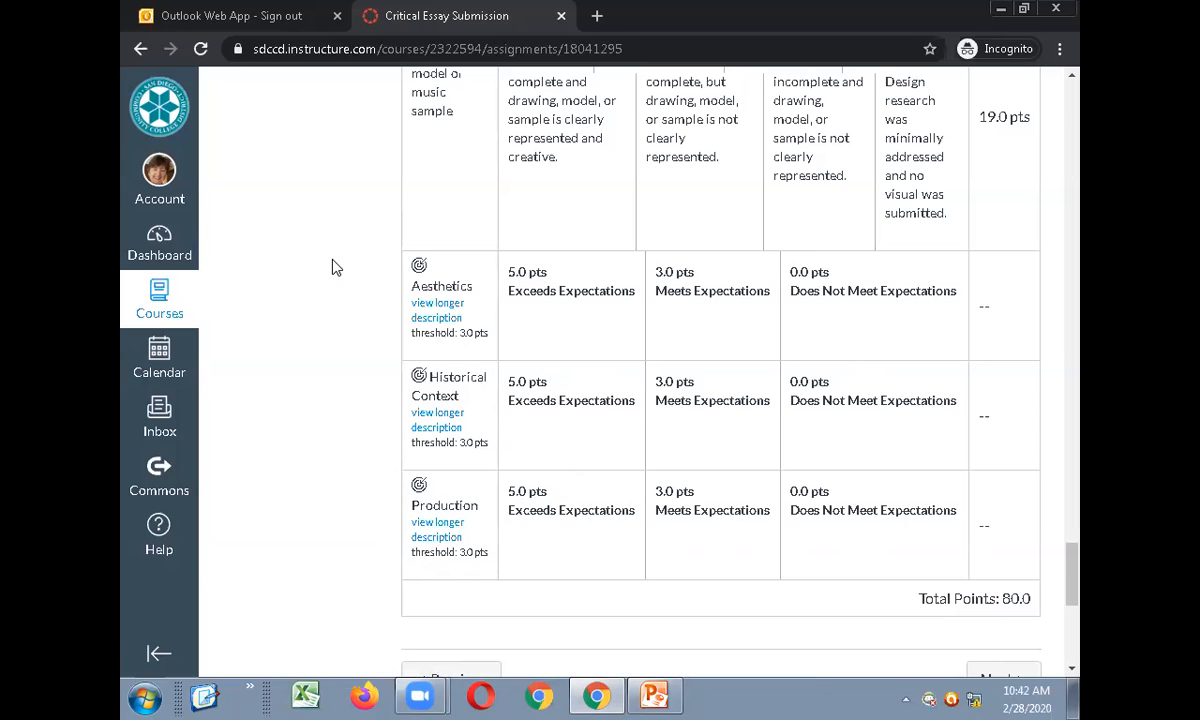
Open the course gradebook and bring up the first student's Critical Essay Submission in SpeedGrader.
scroll(333, 262, up, 15)
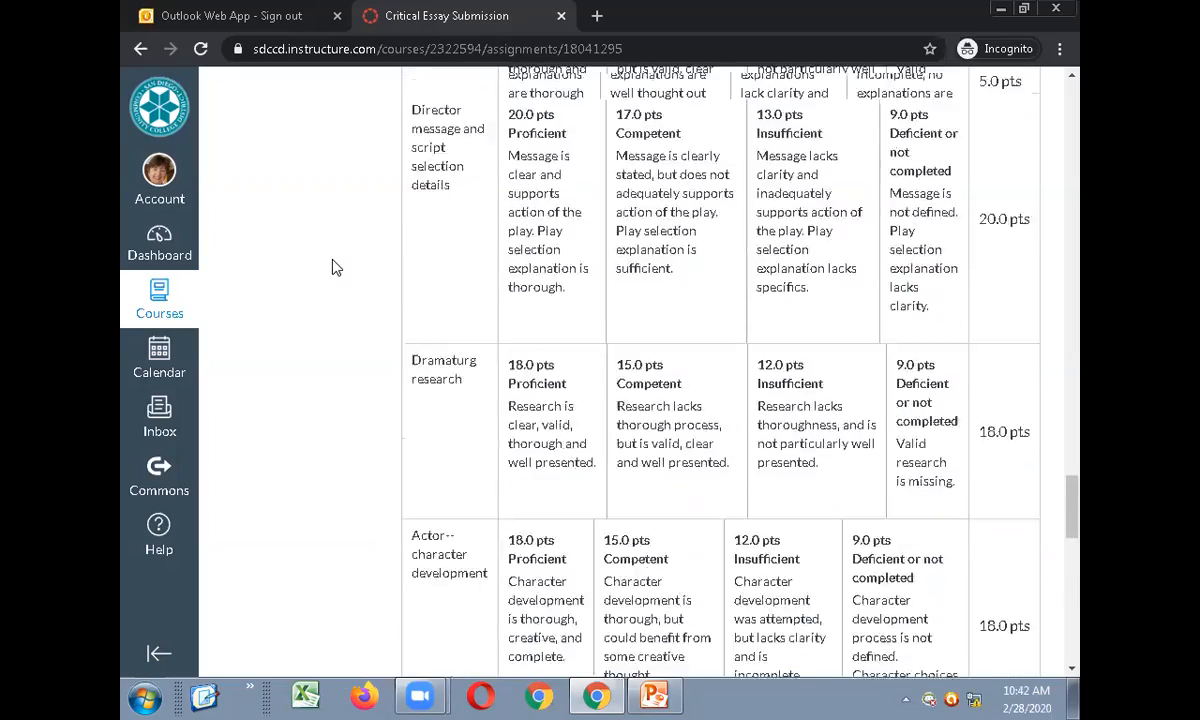
scroll(323, 247, up, 20)
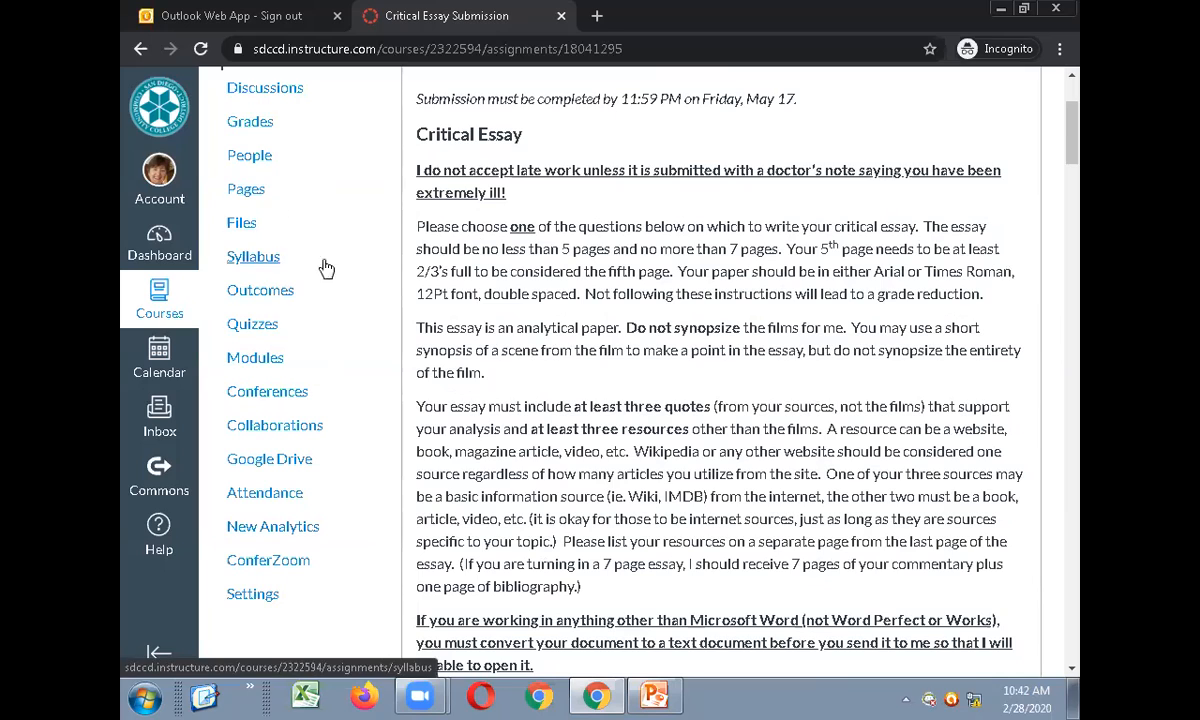
click(248, 123)
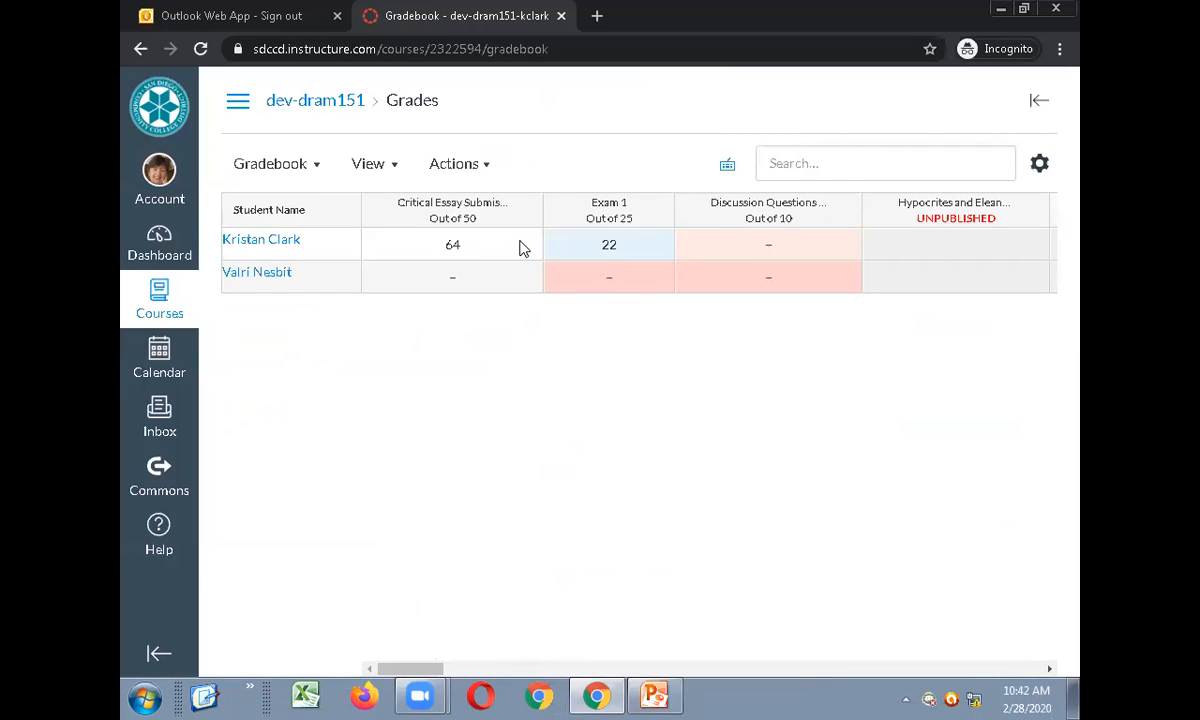
click(515, 248)
click(526, 245)
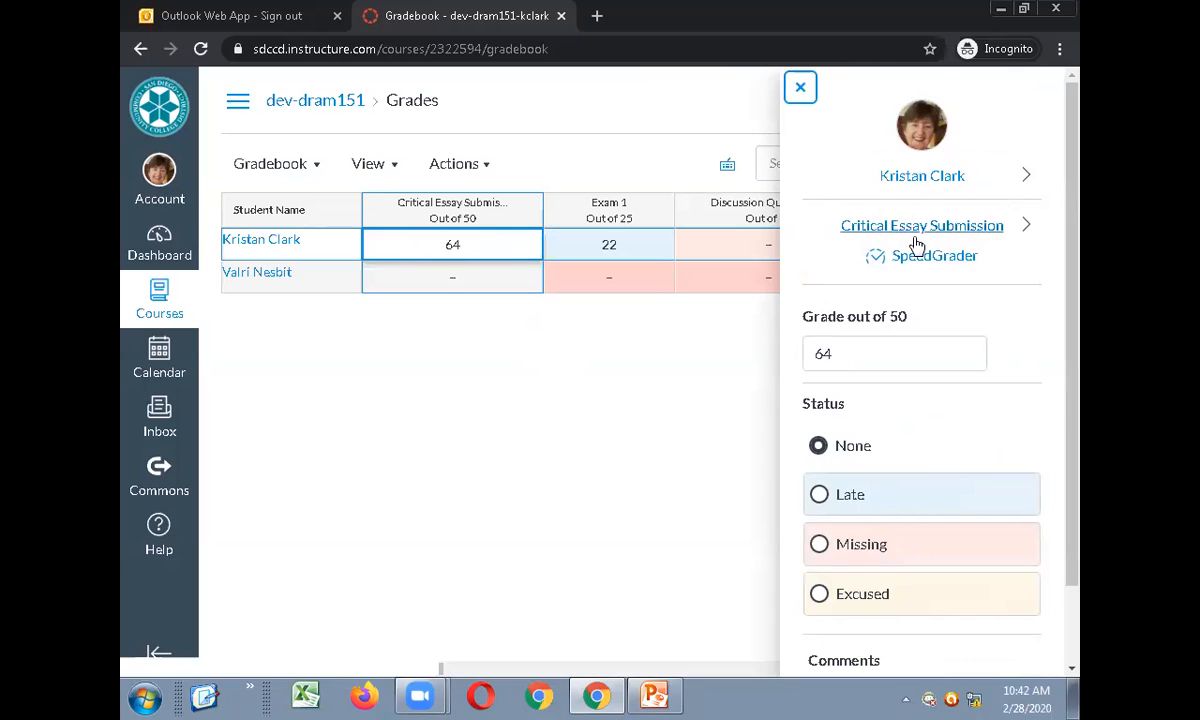
click(921, 257)
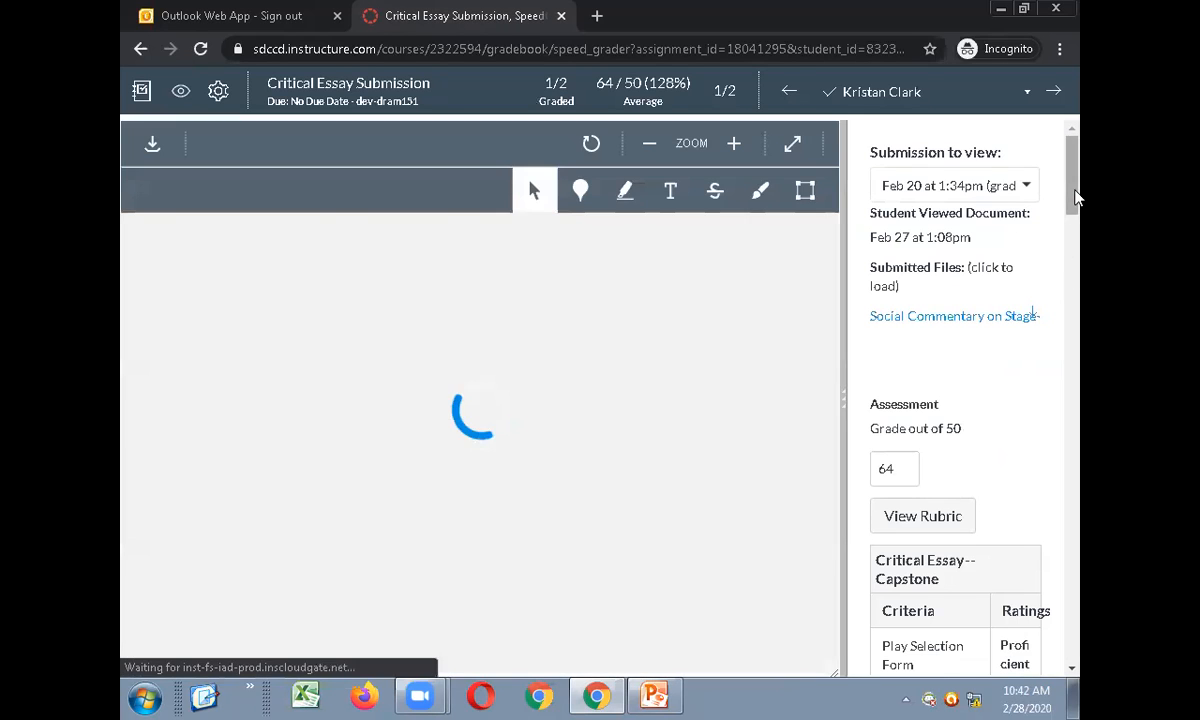
Widen SpeedGrader's assessment area and examine the completed rubric down to the outcome ratings and comment area.
scroll(1060, 230, down, 4)
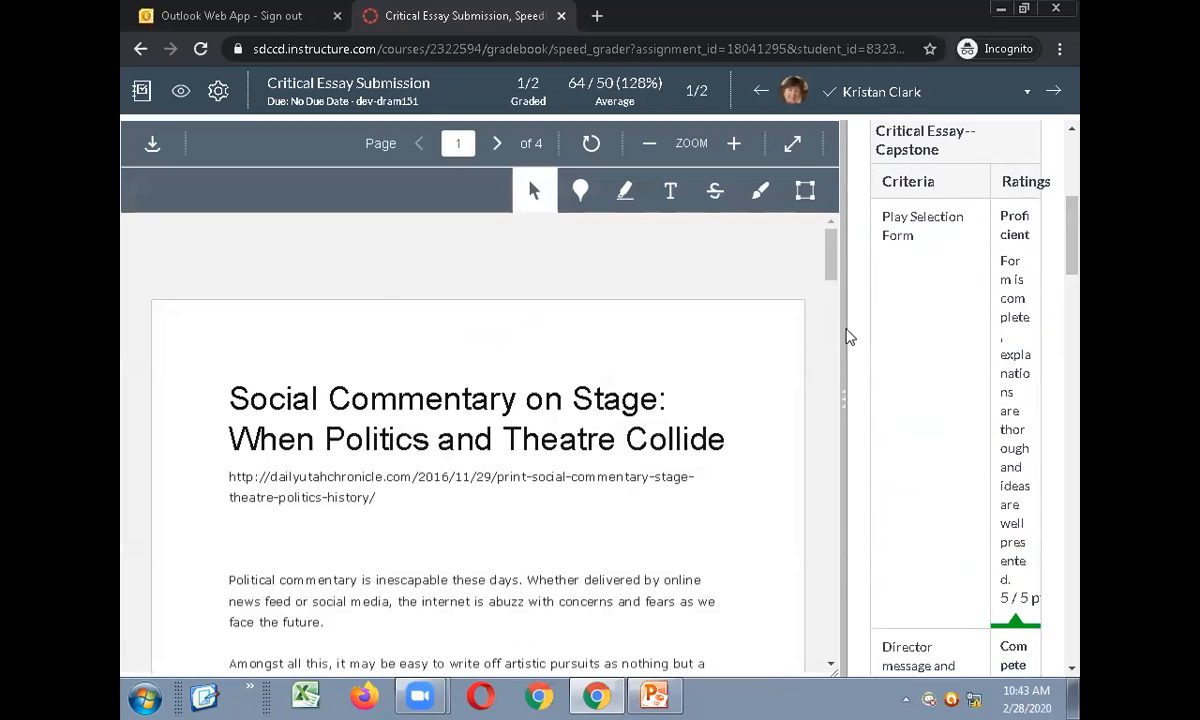
drag(844, 396, 492, 420)
drag(1072, 410, 1077, 570)
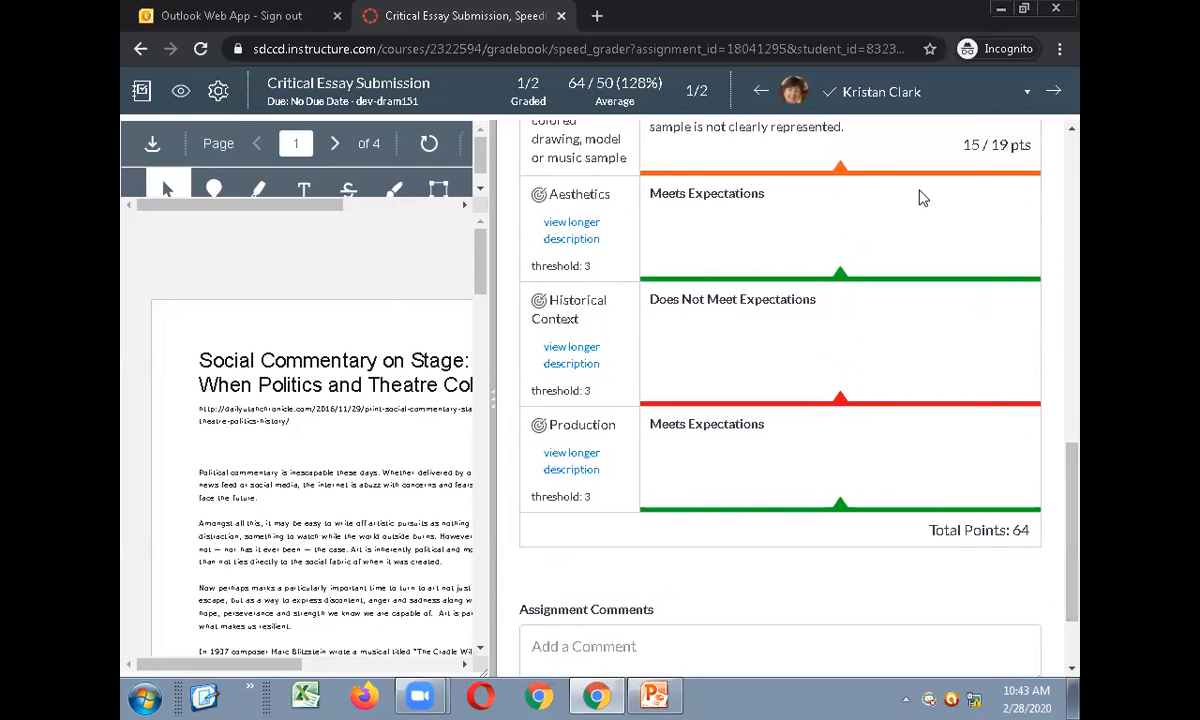